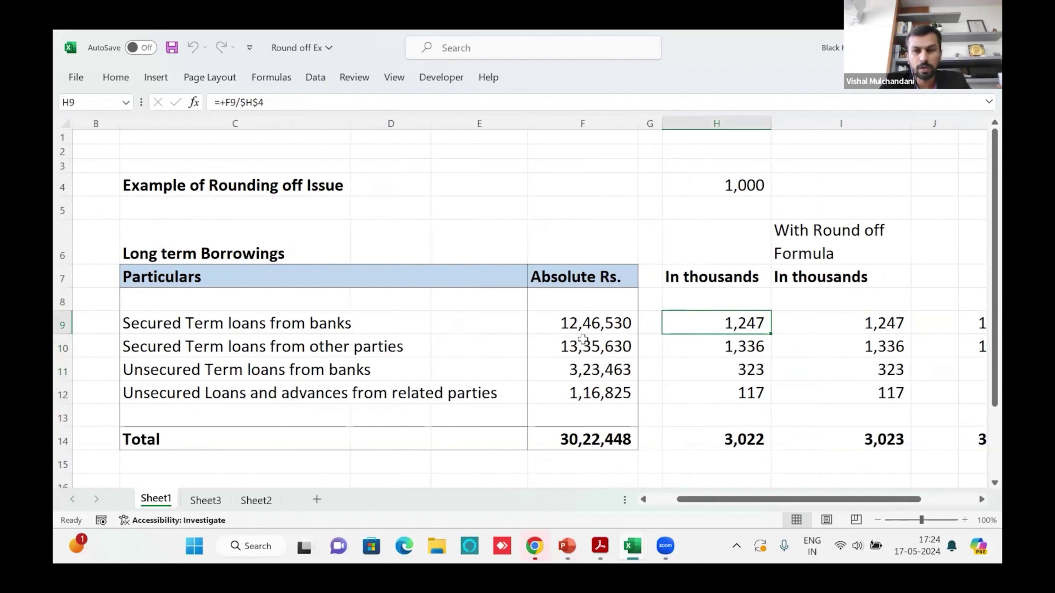
- Inspect the plain division formula in H9 and the SUM formula of the In thousands total in H14
key("F2")
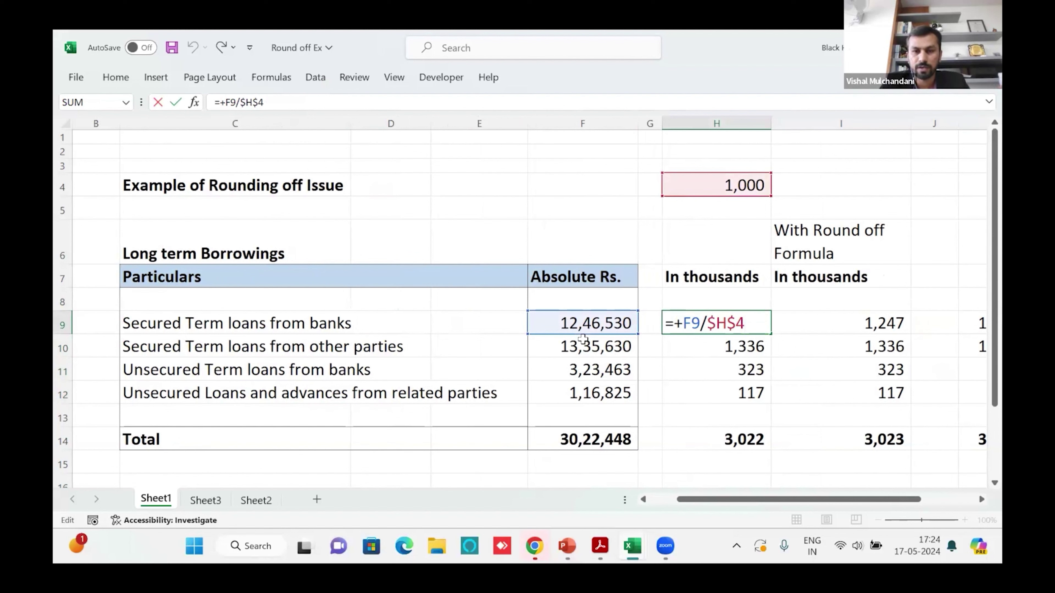
key("Return")
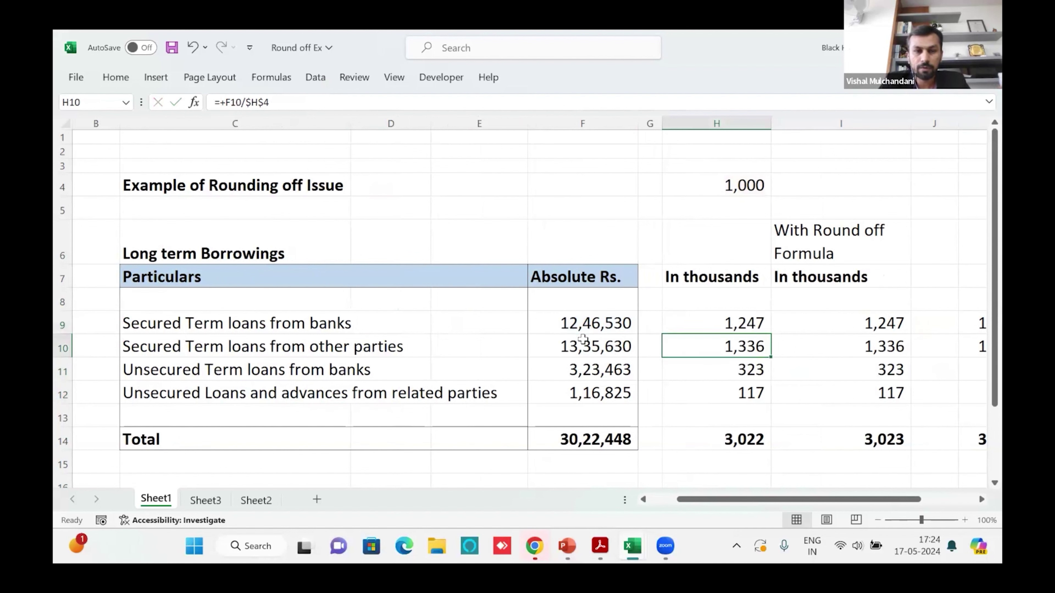
key("Down")
key("Down")
key("Down")
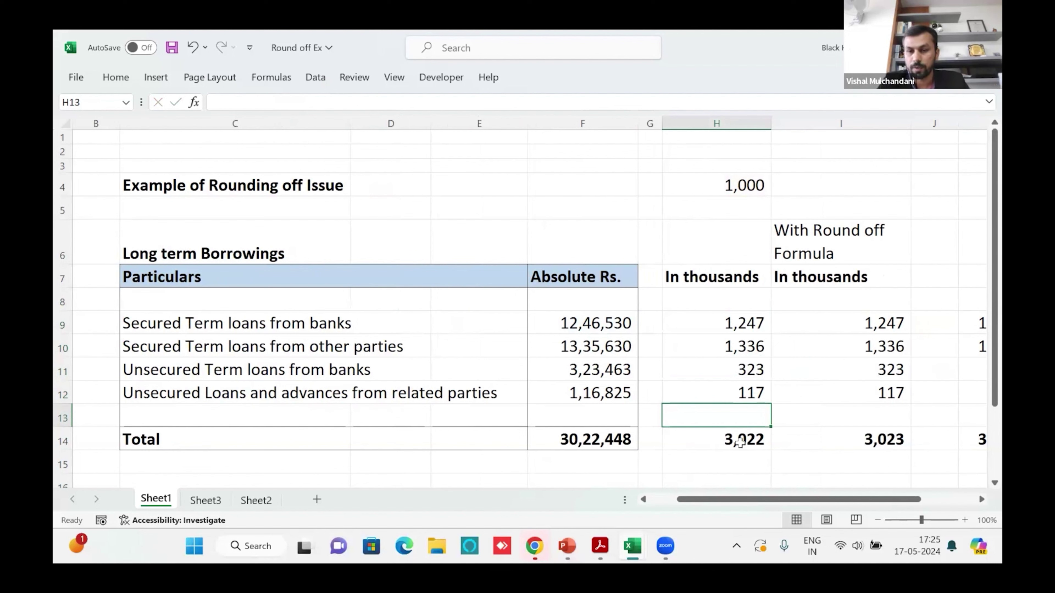
left_click(740, 443)
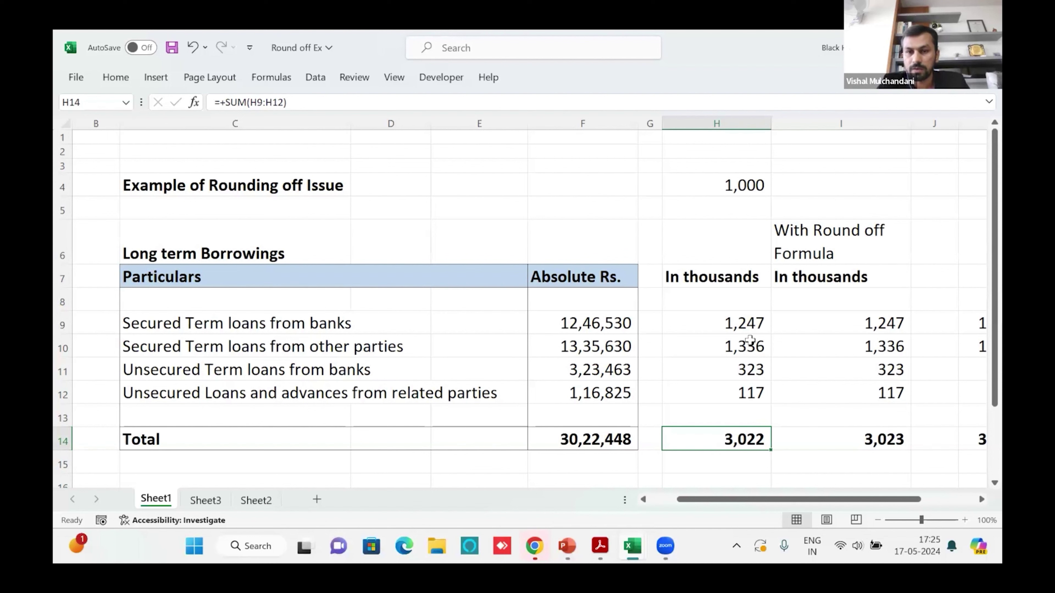
- Select the In thousands amounts H9:H12 to check their sum, and go through the individual cells of that column
left_click(747, 321)
key("shift+Down")
key("shift+Down")
key("shift+Down")
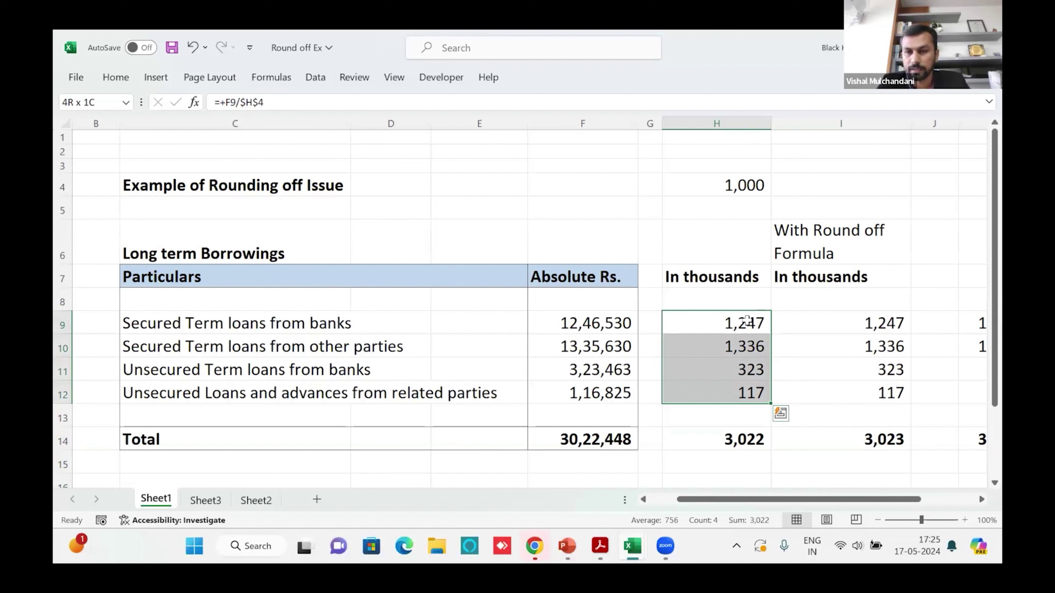
key("Down")
key("Down")
key("Down")
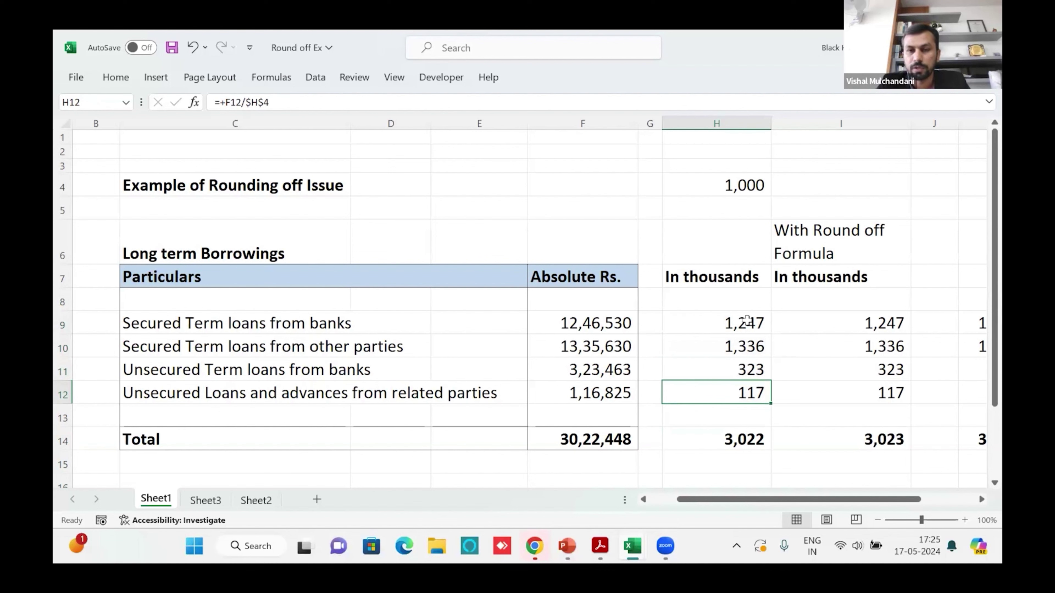
key("Down")
key("Down")
key("Up")
key("Up")
key("Up")
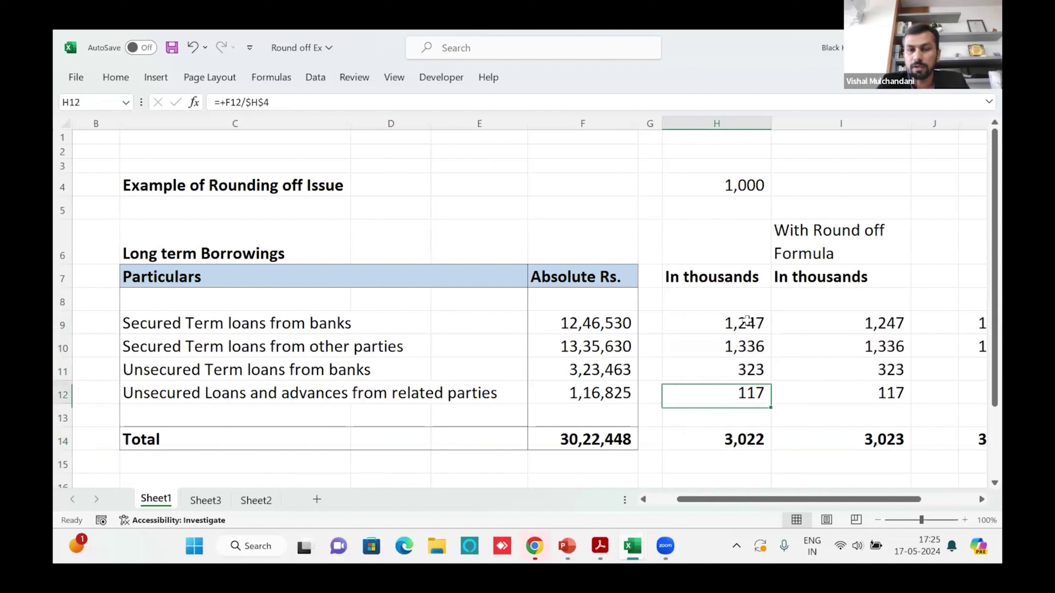
key("Down")
key("Down")
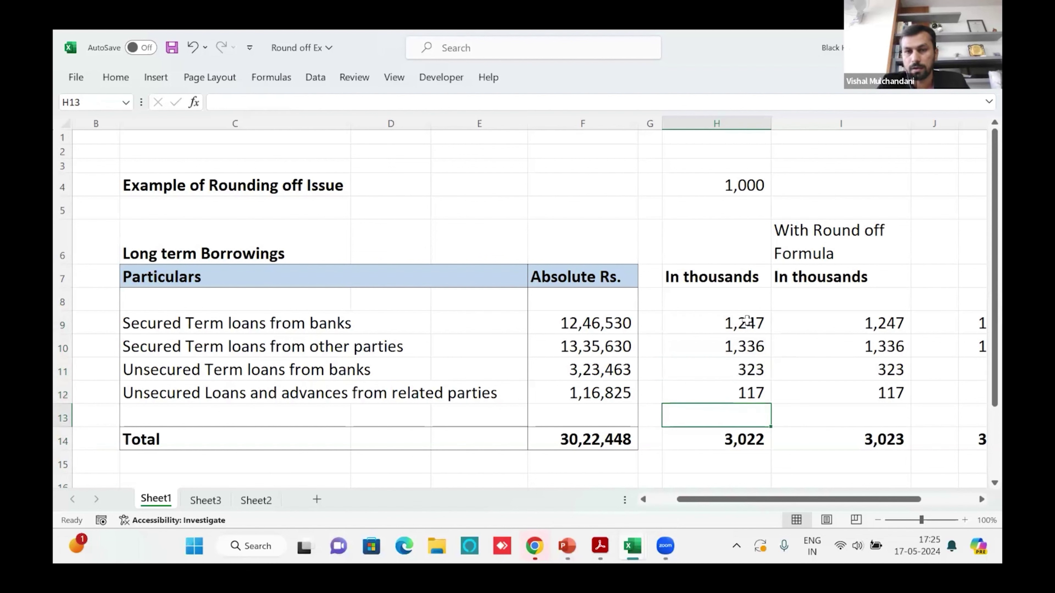
key("Up")
key("Up")
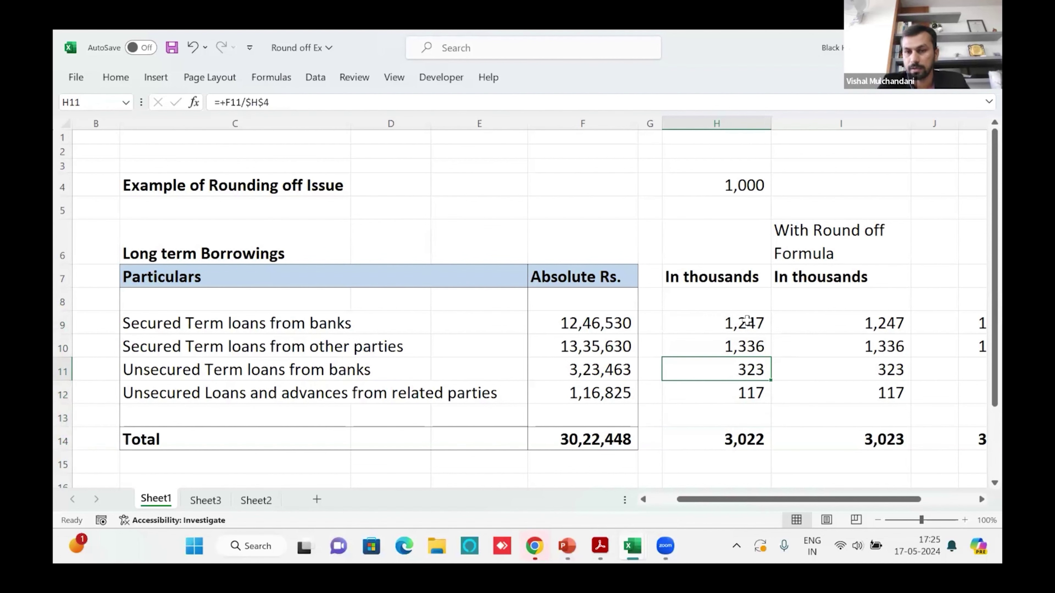
- Inspect the ROUND formula in I9 and the matching formulas below it in the With Round off Formula column
key("Right")
key("Right")
key("Right")
key("Right")
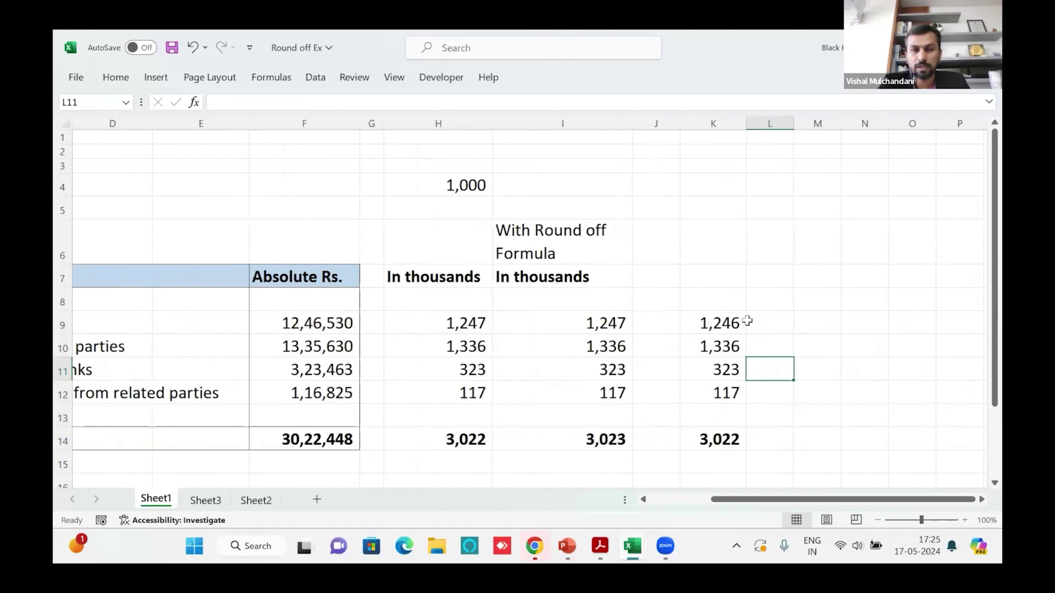
key("Left")
key("Left")
key("Left")
key("Up")
key("Up")
key("F2")
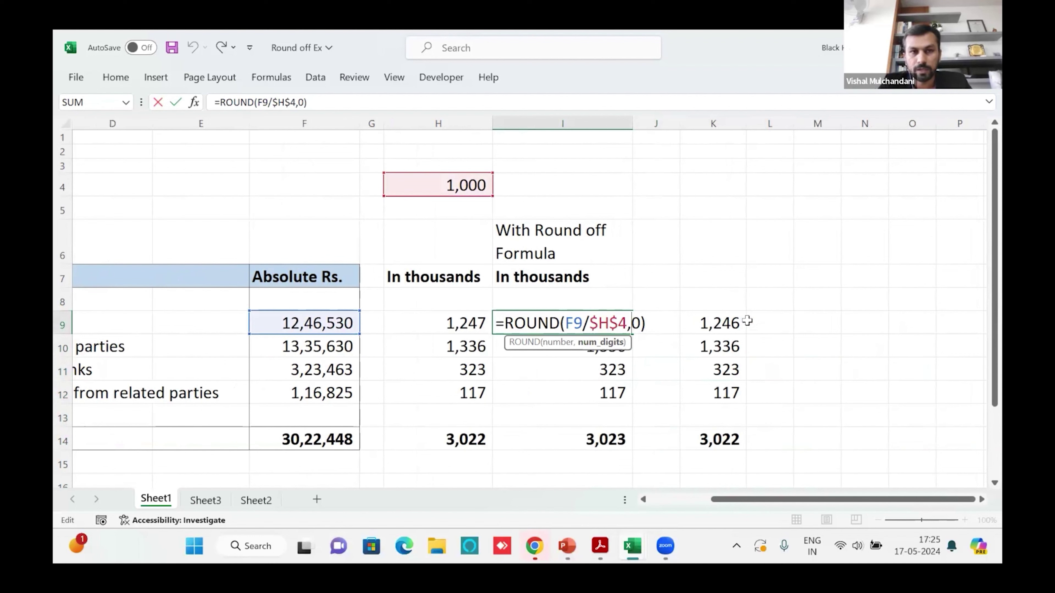
key("Right")
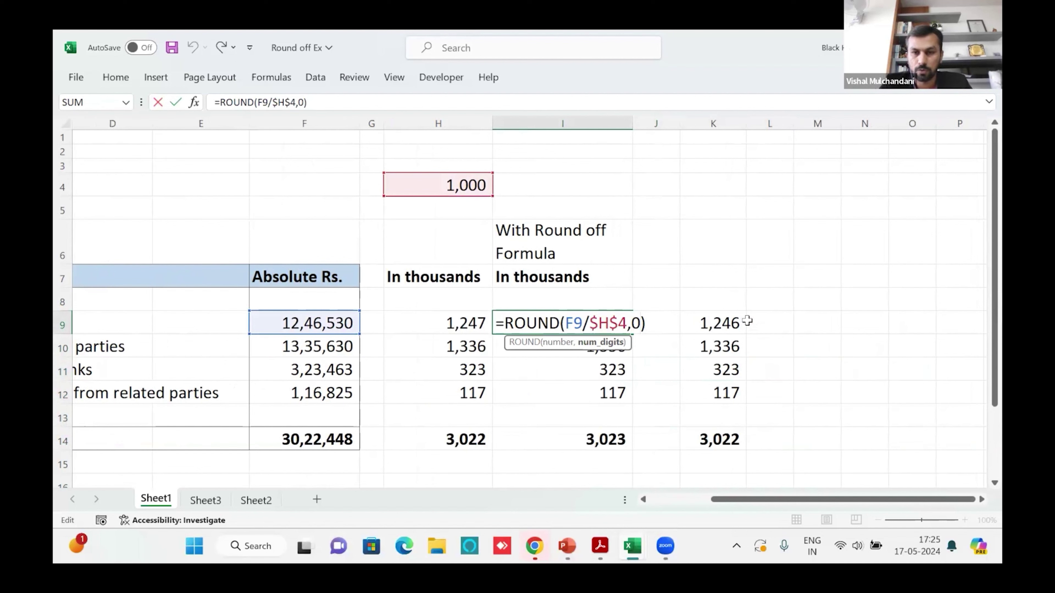
key("Return")
key("Down")
key("Down")
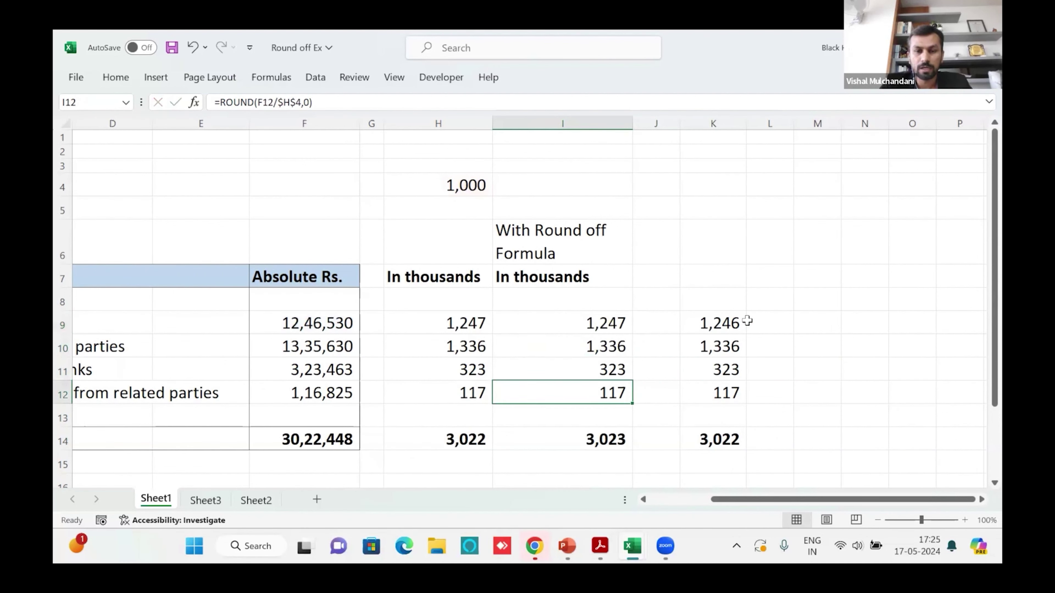
- Select the rounded amounts I9:I12 to check their sum, and inspect the column's total formula in I14
key("Up")
key("Up")
key("Up")
key("shift+Down")
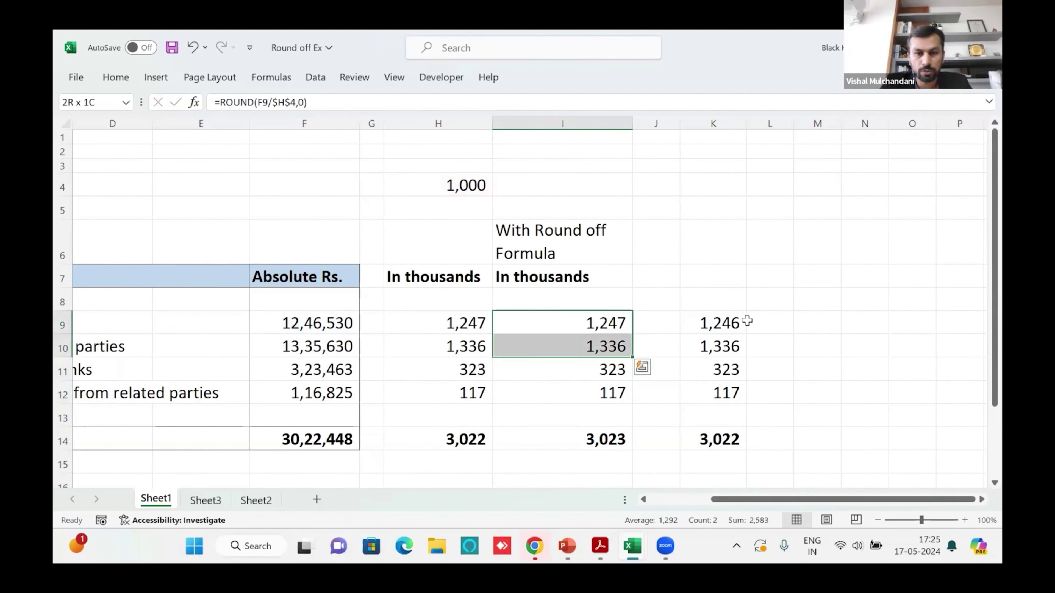
key("shift+Down")
key("shift+Down")
key("Down")
key("Down")
key("Down")
key("Down")
key("Down")
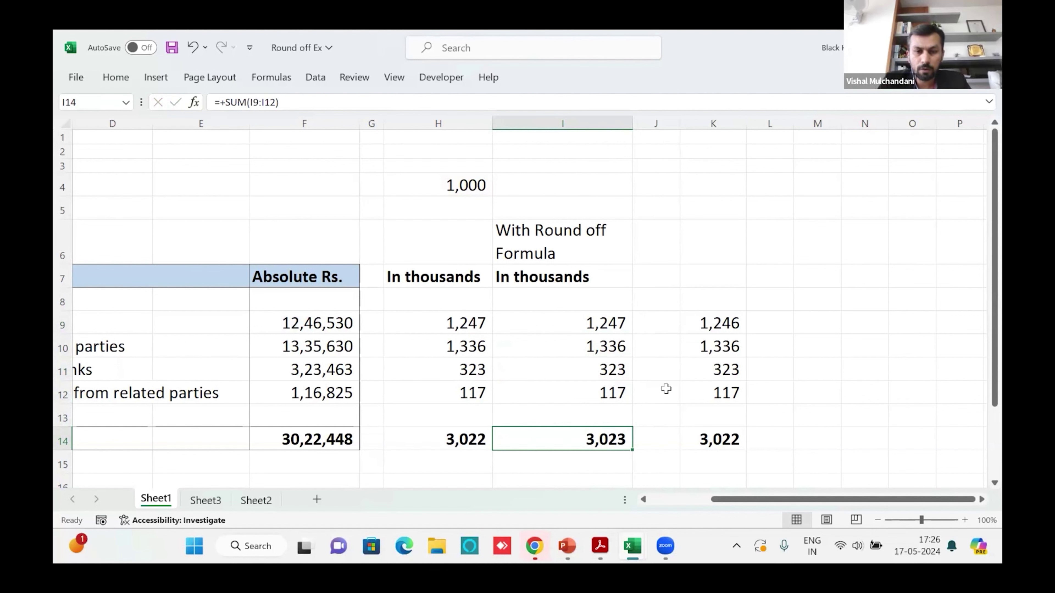
- Switch to IBM_Annual_Report_2023.pdf in Adobe Acrobat and go to page 46, the Consolidated Income Statement
mouse_move(601, 553)
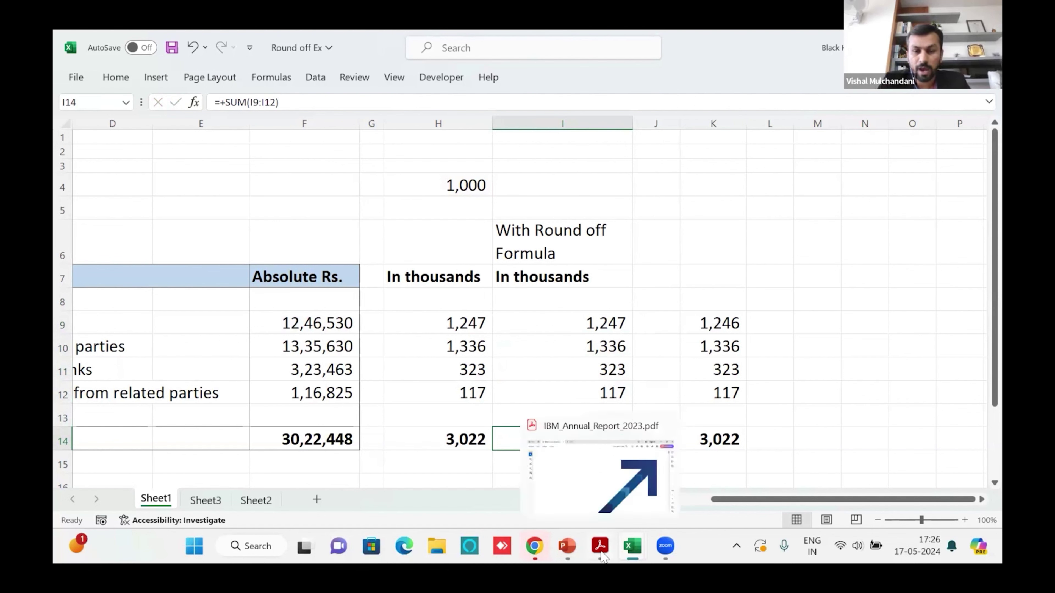
left_click(603, 502)
left_click(646, 284)
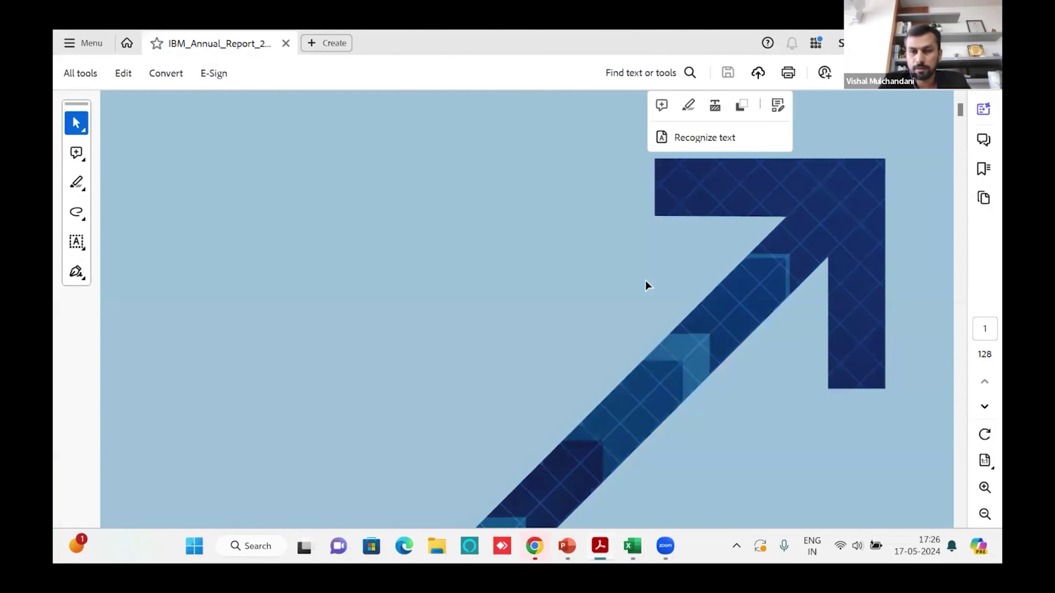
scroll(645, 281, "down", 1)
scroll(645, 281, "down", 5)
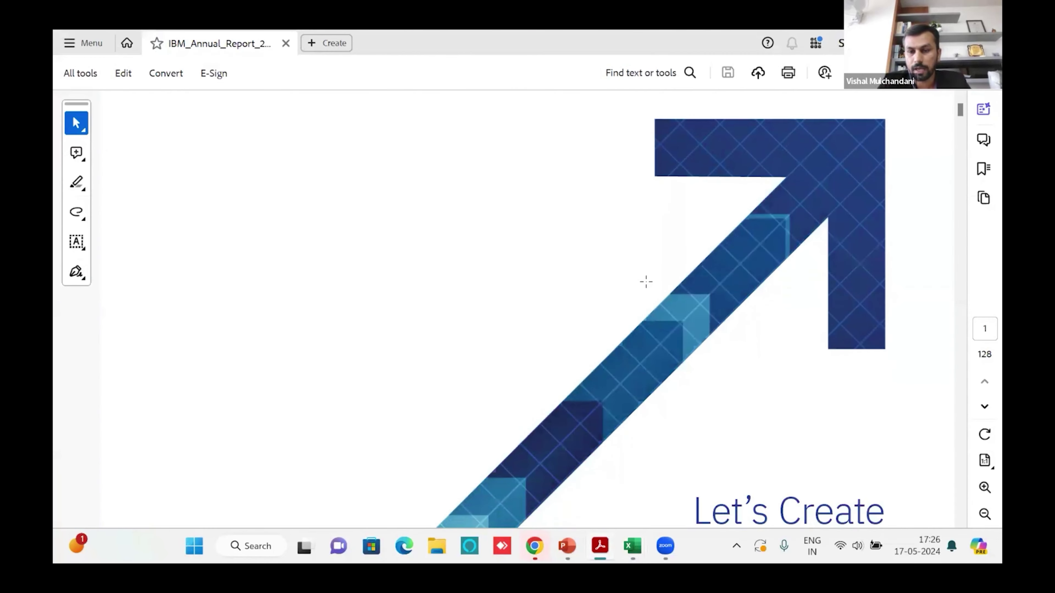
scroll(647, 281, "down", 15)
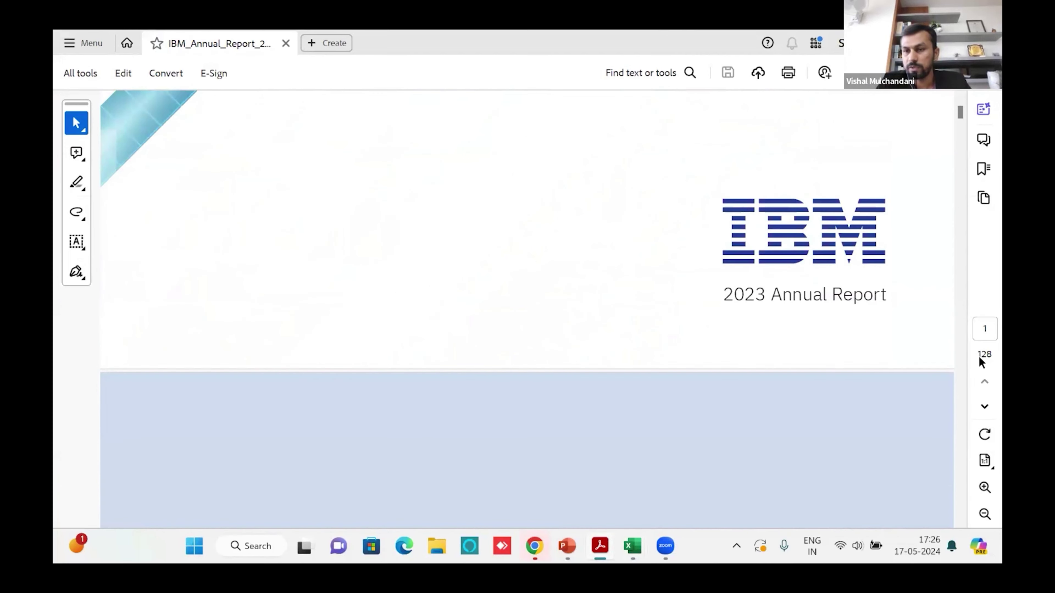
left_click(985, 328)
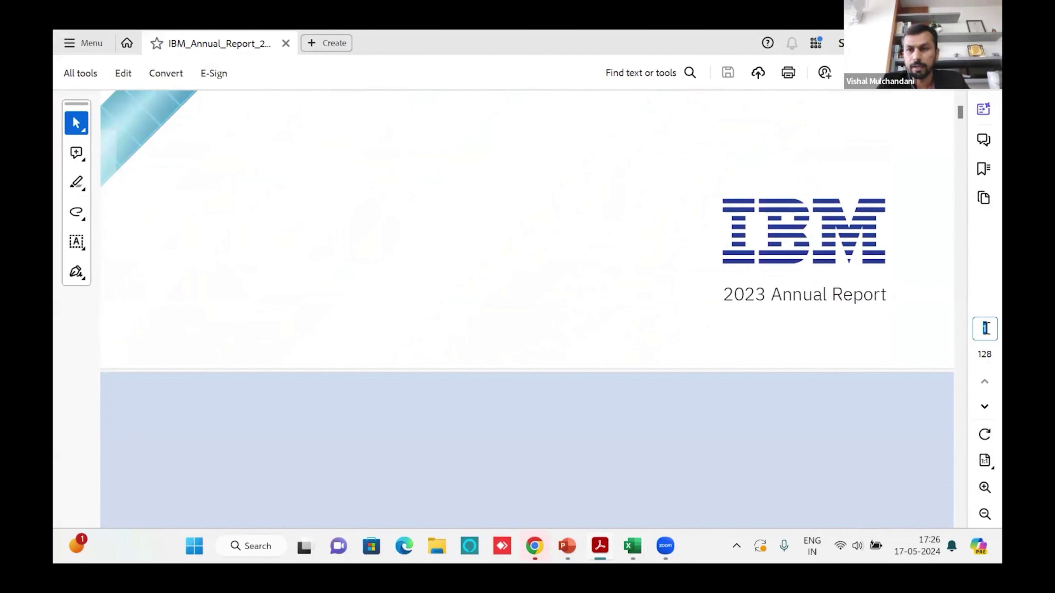
type("46")
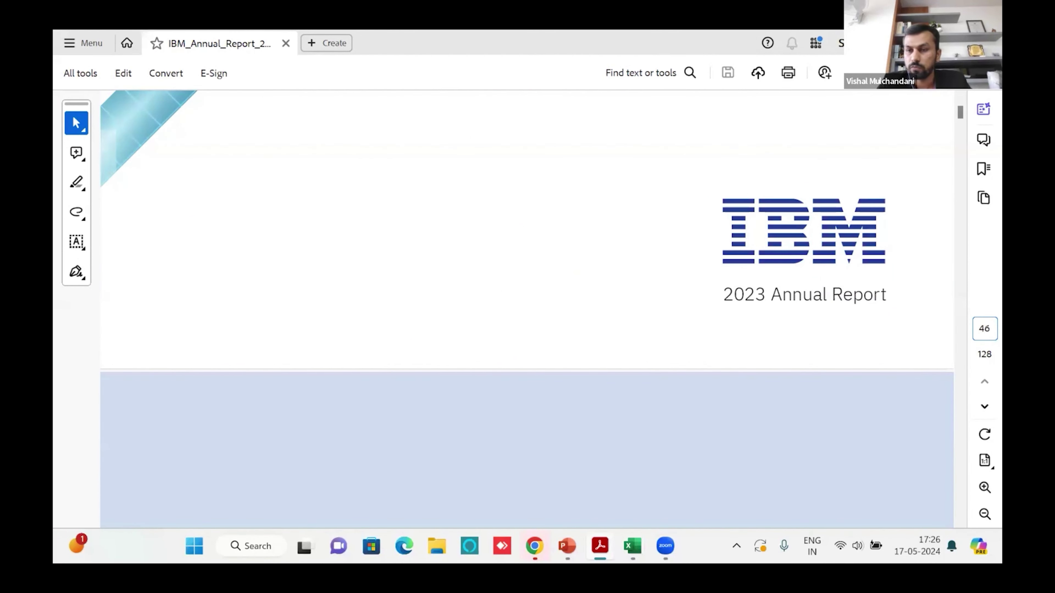
key("Return")
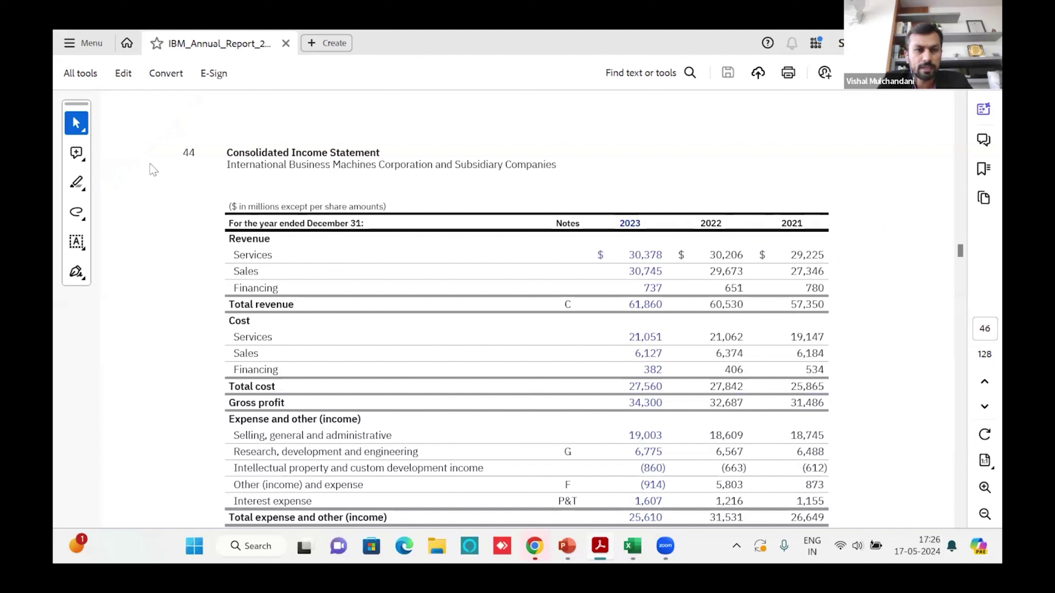
- Examine the 2021 revenue figures for Services, Sales and Financing against Total revenue in the income statement
left_click(248, 253)
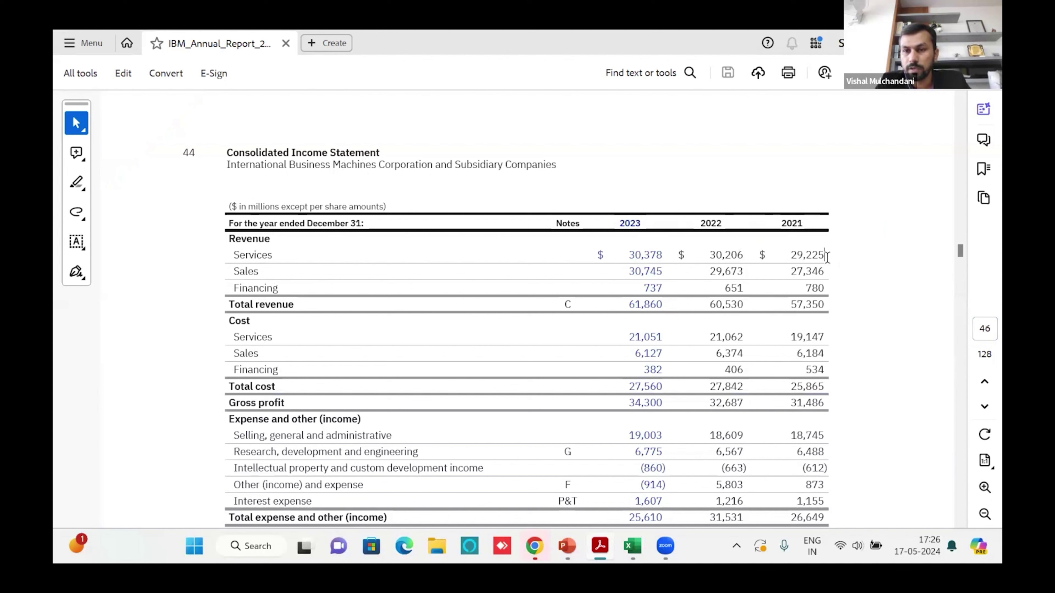
left_click(826, 274)
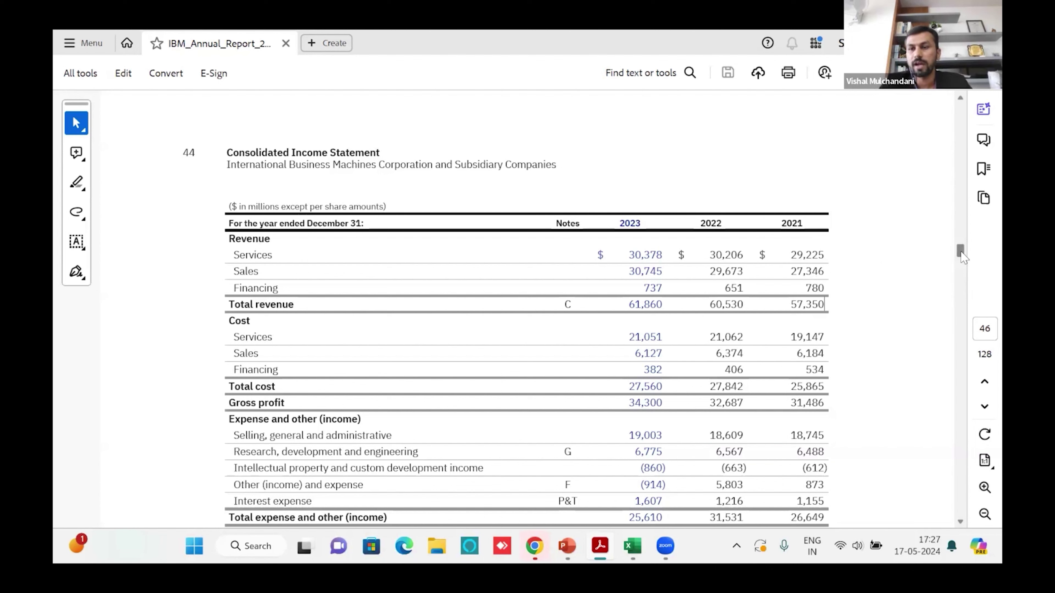
scroll(963, 257, "up", 1)
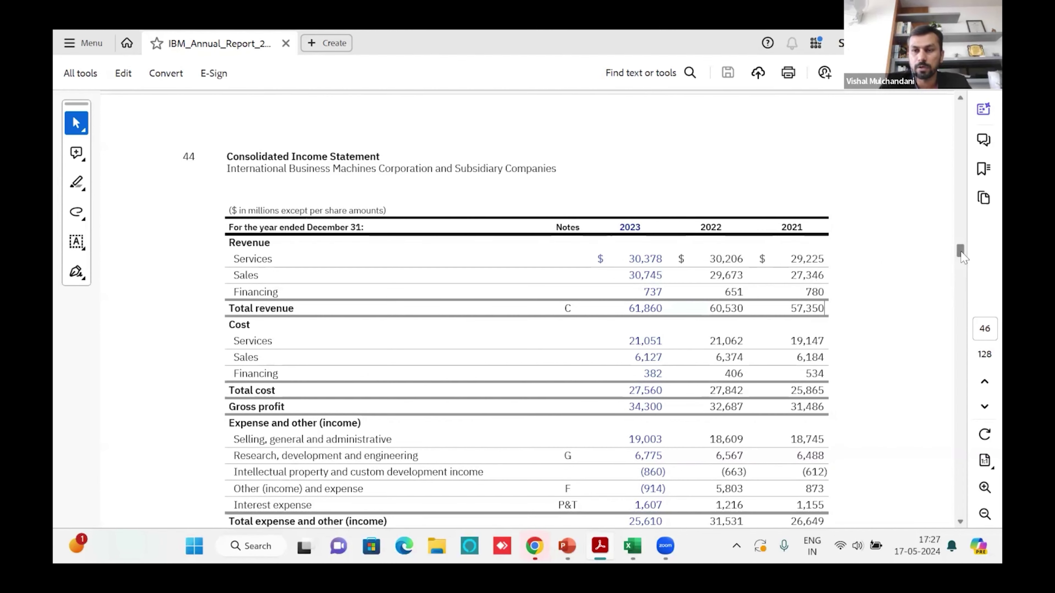
left_click(804, 292)
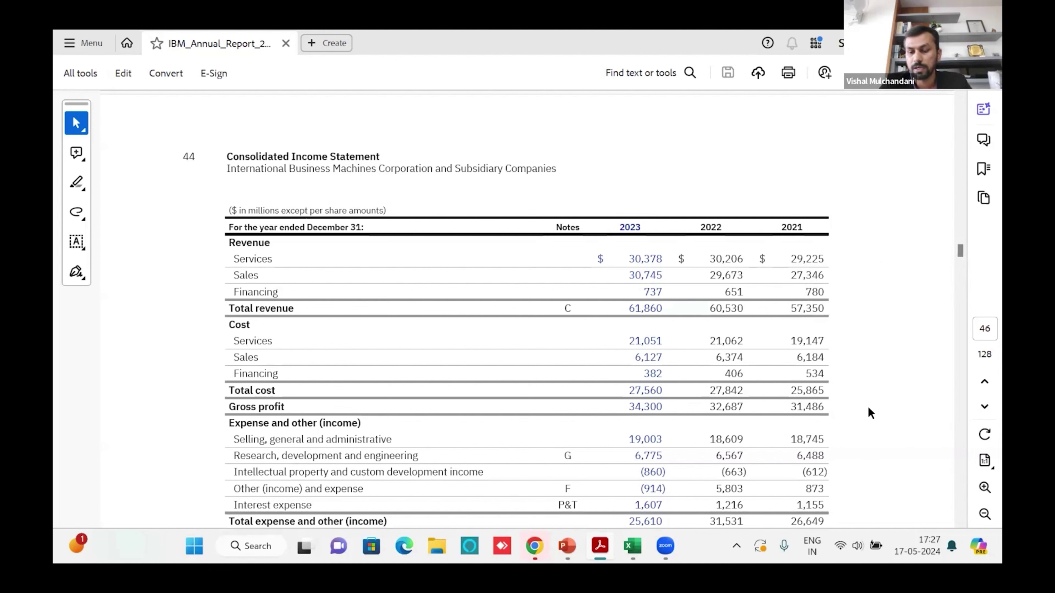
- Find the rounding footnote below the income statement, highlight its text "Amounts may not add due to rounding." and clear the selection
scroll(871, 413, "down", 3)
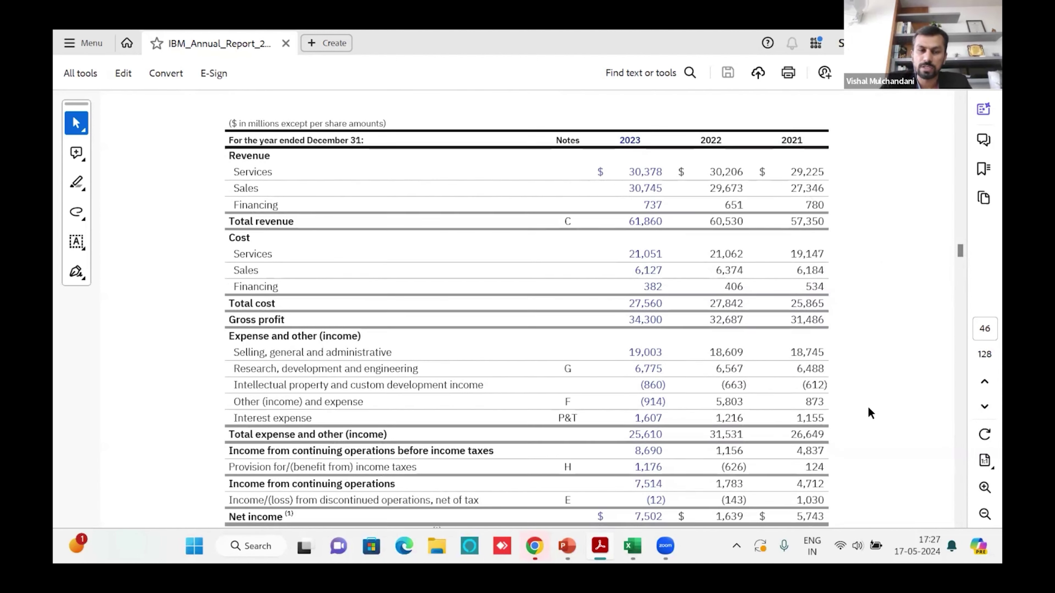
scroll(871, 413, "down", 3)
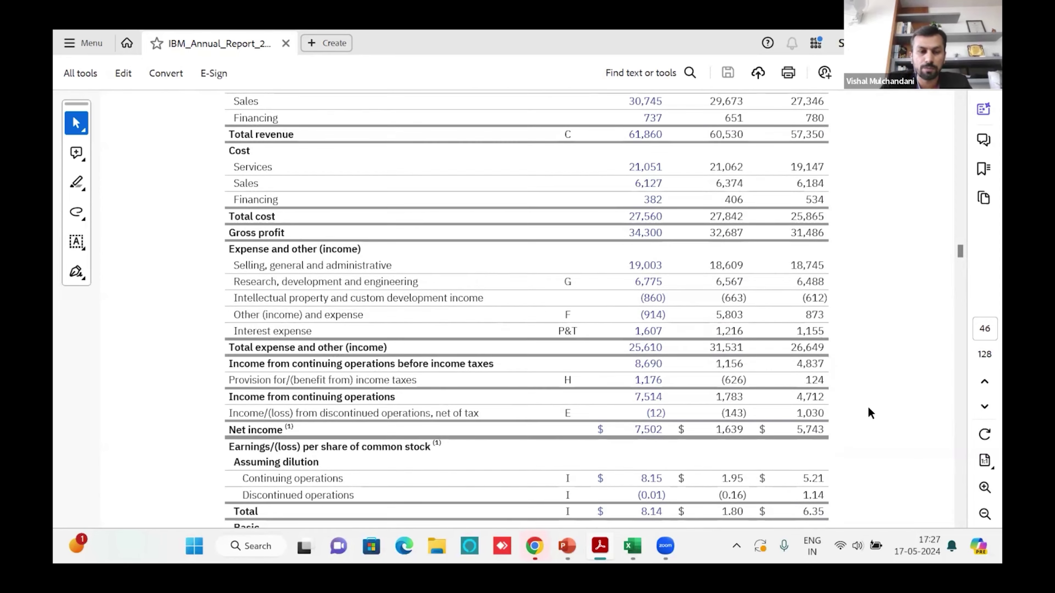
scroll(871, 413, "down", 3)
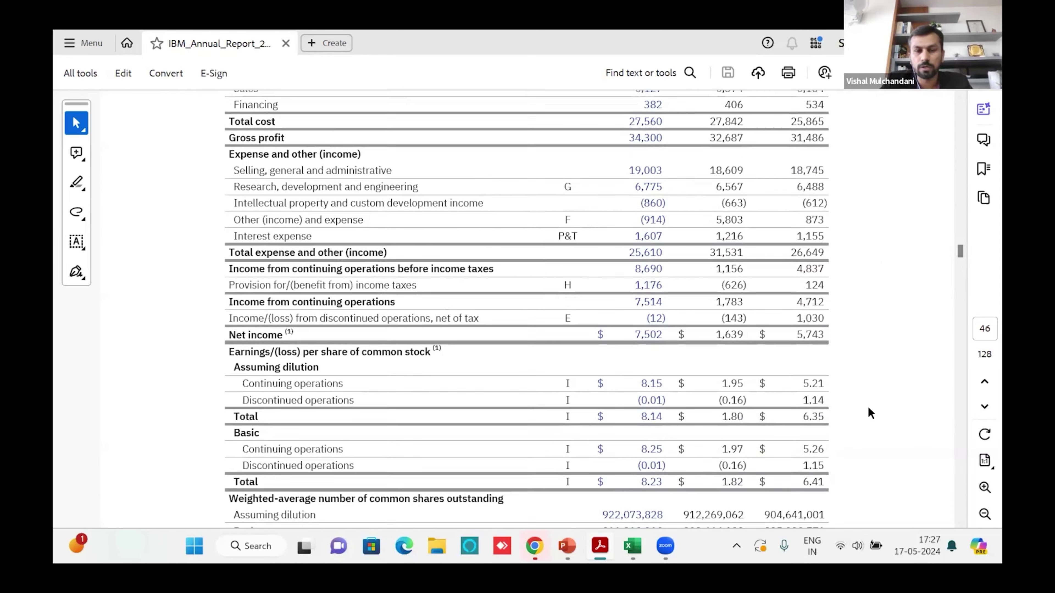
scroll(871, 413, "down", 3)
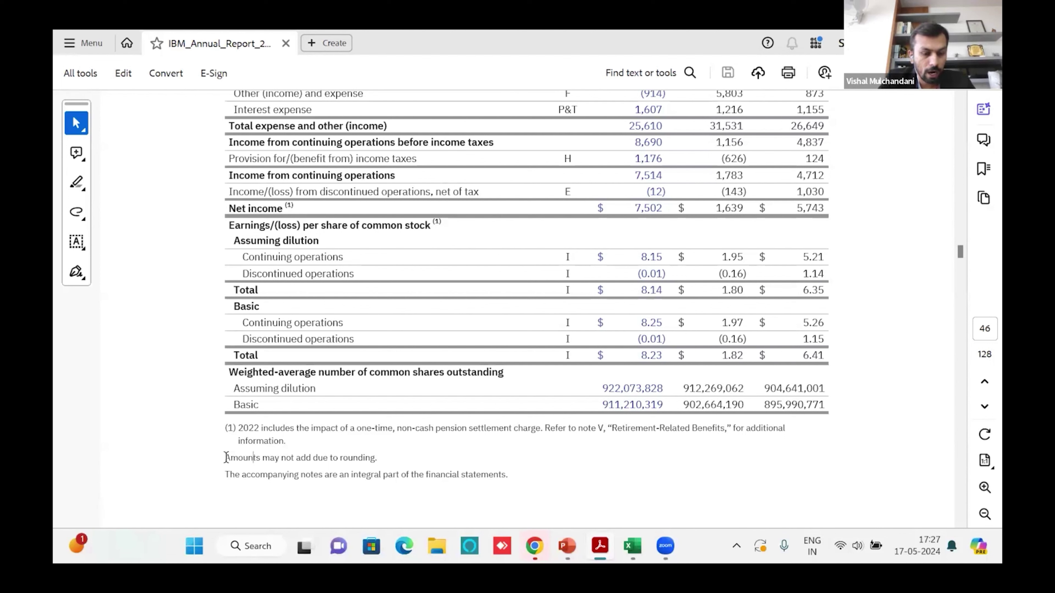
mouse_move(226, 457)
left_mouse_down()
mouse_move(399, 475)
mouse_move(357, 457)
mouse_move(226, 456)
left_mouse_up()
left_click(384, 461)
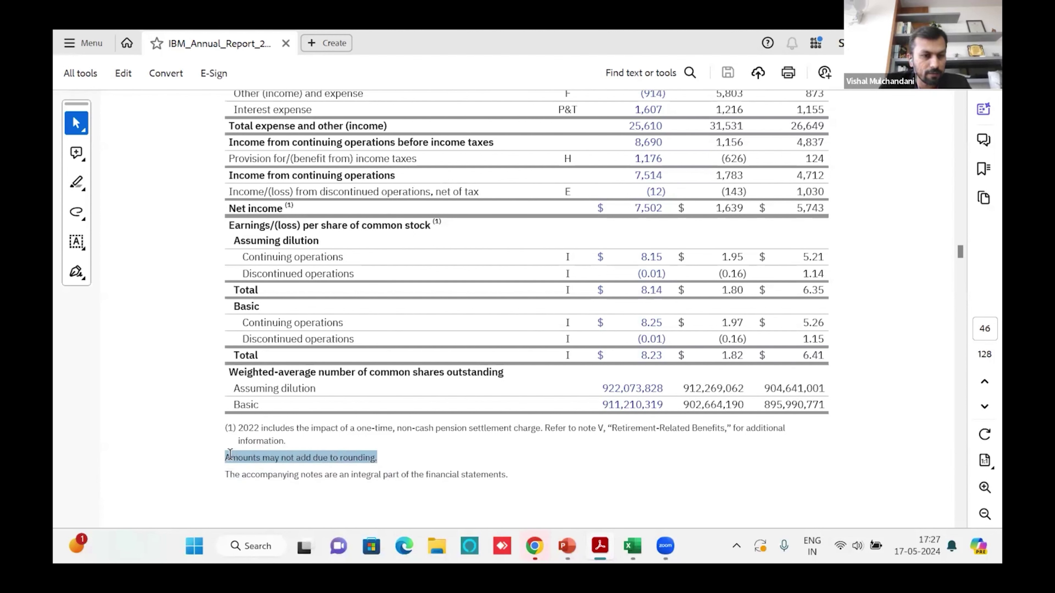
left_click(434, 452)
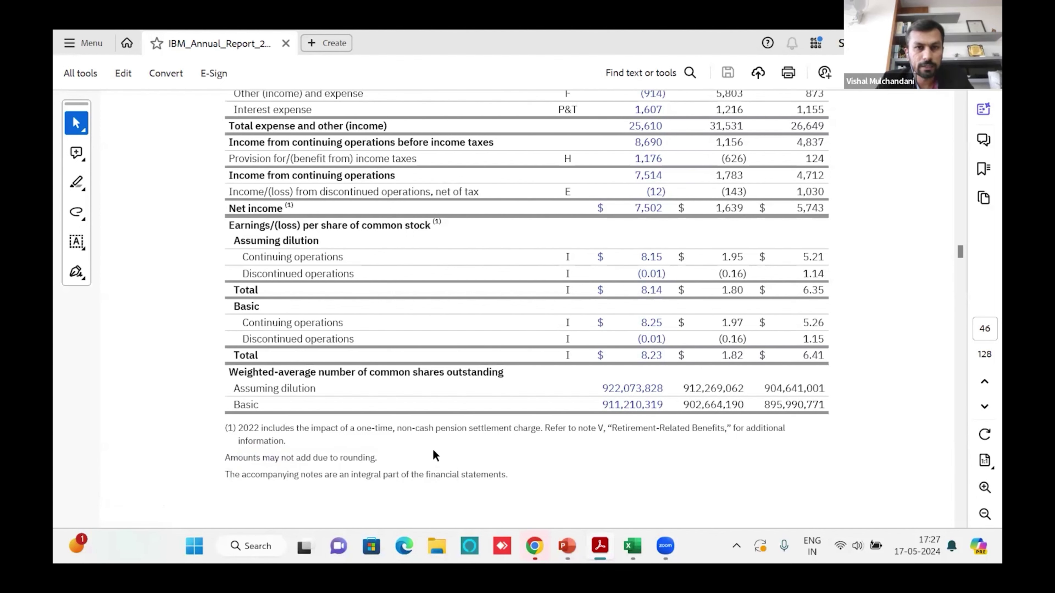
- Switch to the Excel workbook 1. BHEPL 2023-24 Financials_Consolidated and open the balance sheet on the BS sheet
key("alt+Tab")
key("alt+Tab")
key("alt+Tab")
key("alt+Tab")
key("alt+Tab")
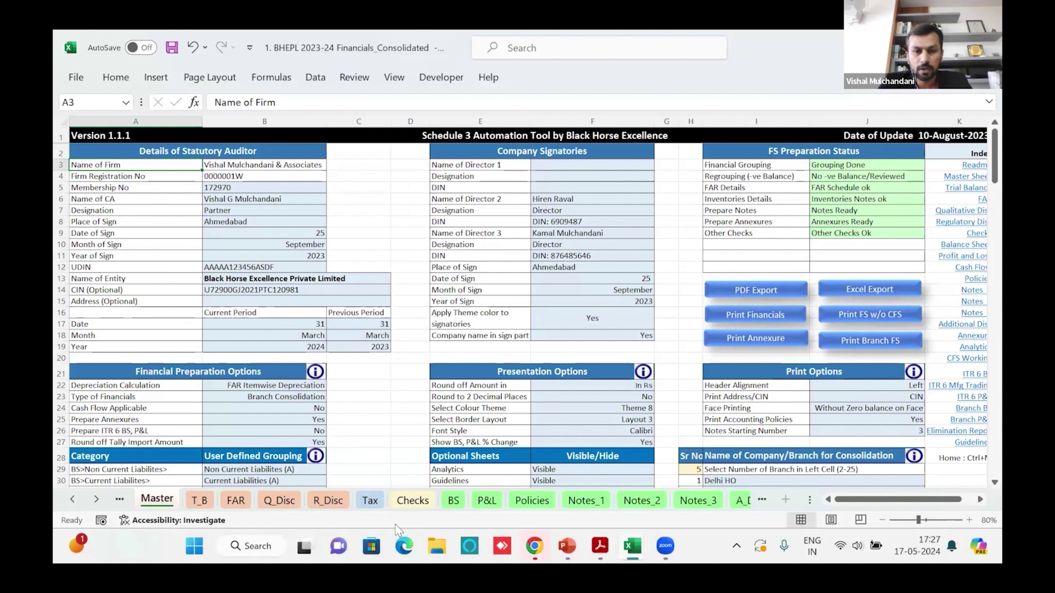
left_click(453, 501)
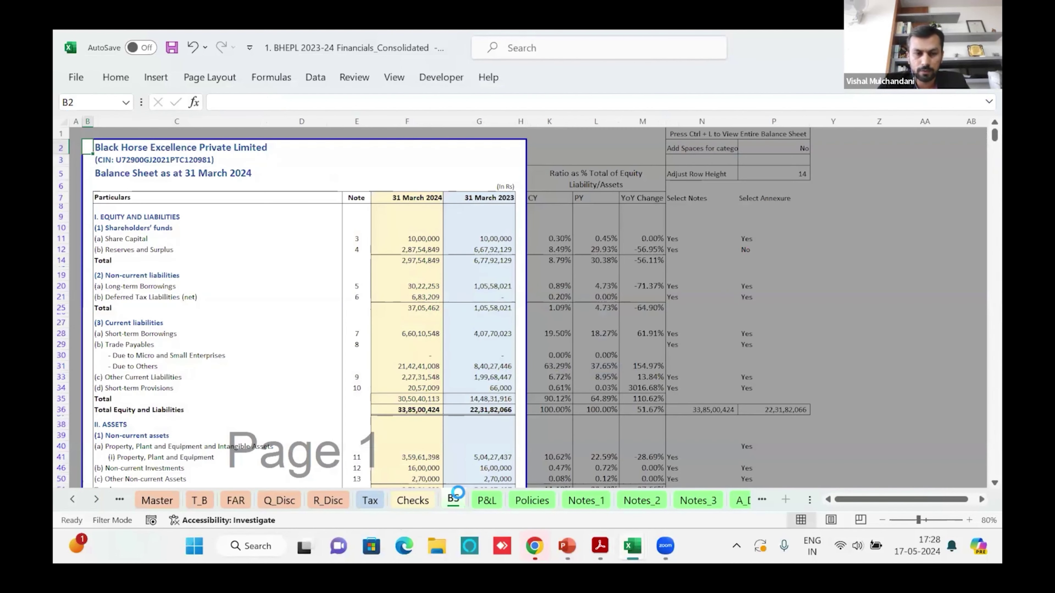
left_click(300, 323)
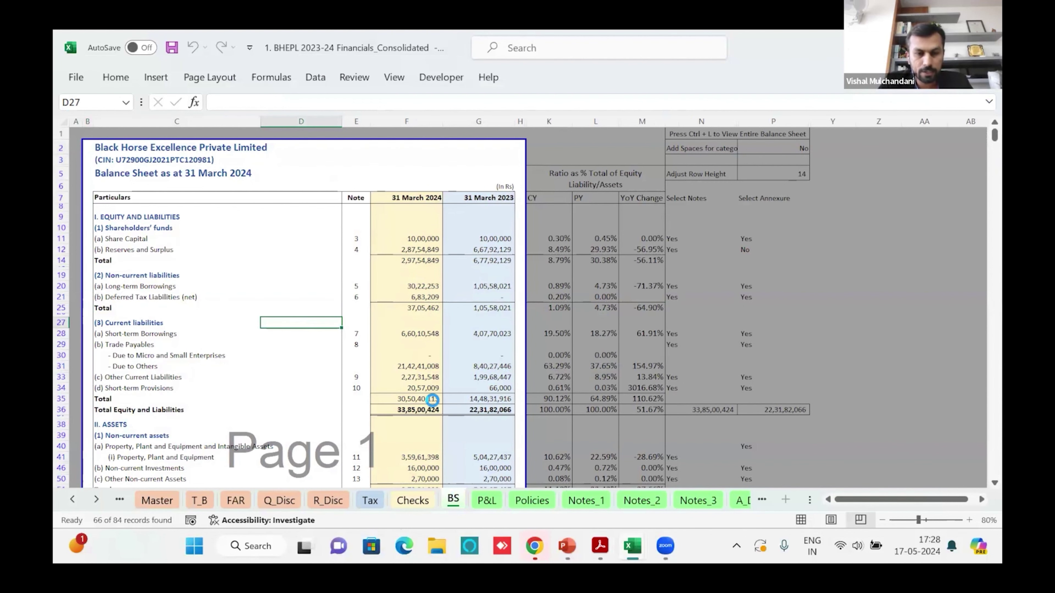
- Set the Round off Amount in presentation option on the Master sheet to Rs in '000
key("ctrl+h")
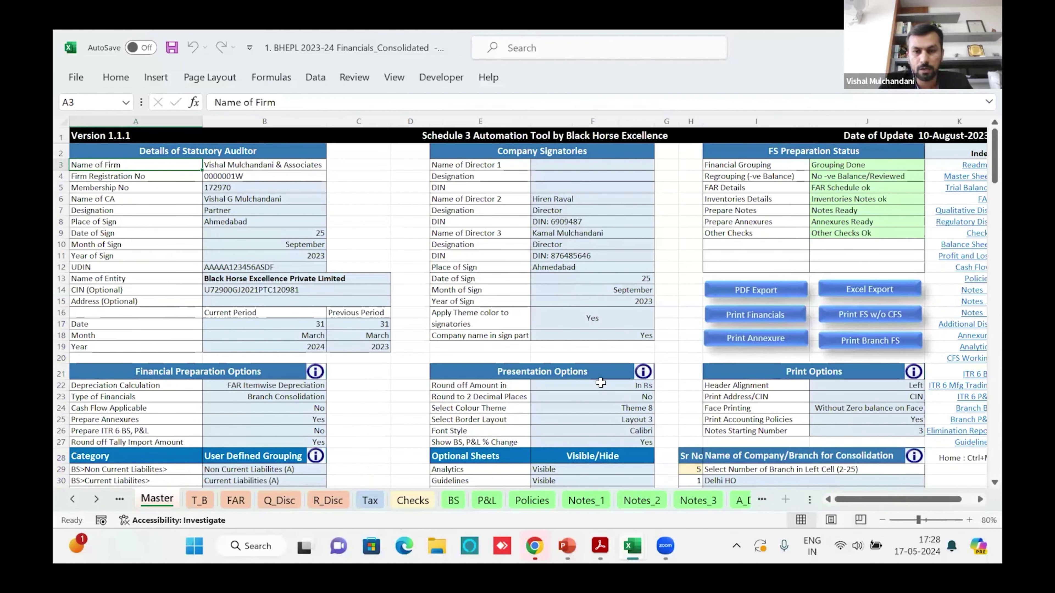
left_click(602, 386)
key("alt+Down")
key("Down")
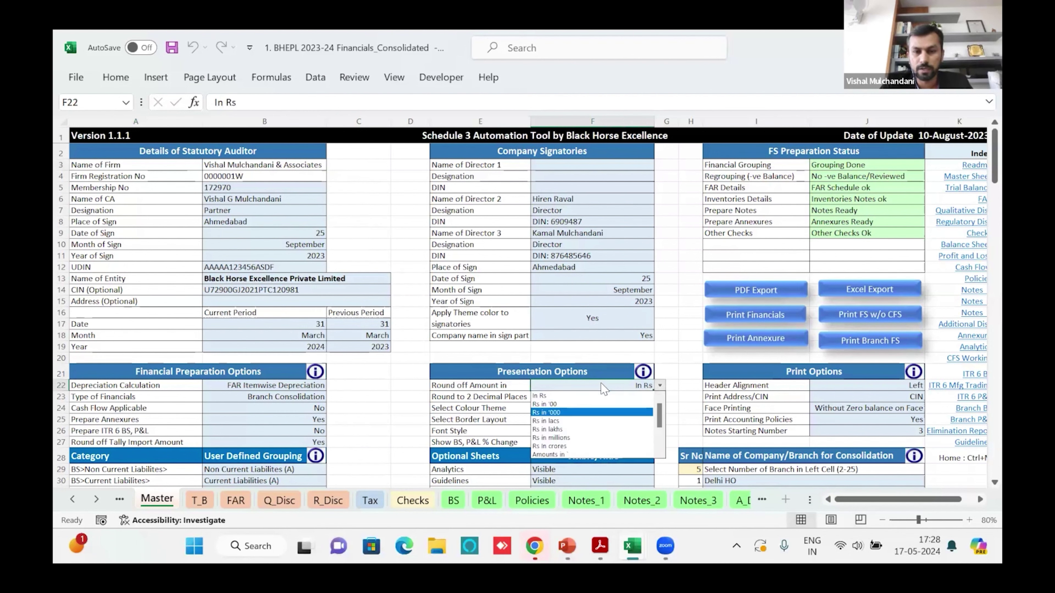
key("Return")
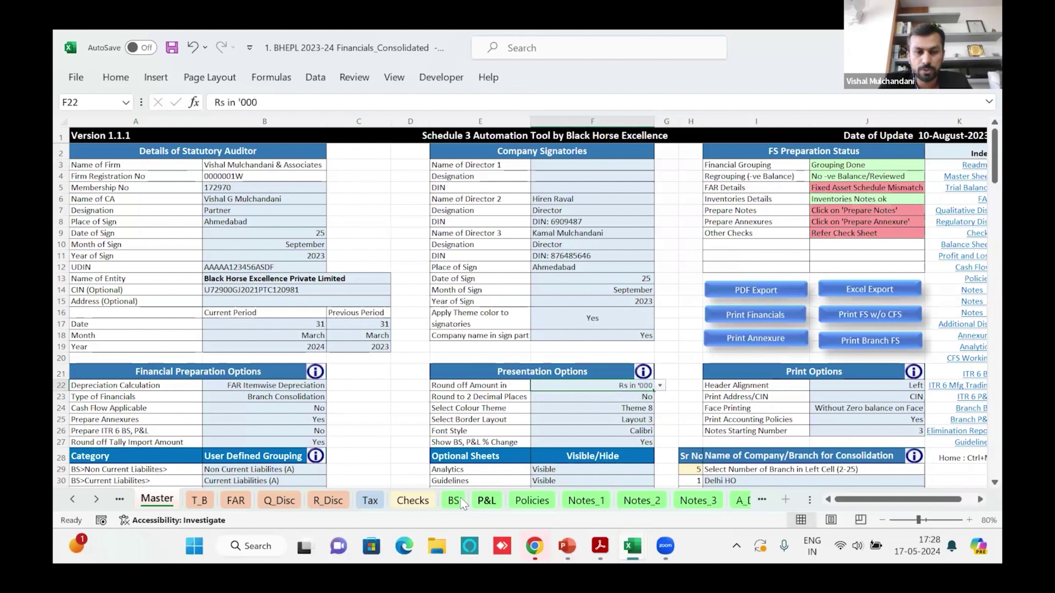
- Open the BS sheet and review the balance sheet in thousands down to the Total Assets row
left_click(453, 501)
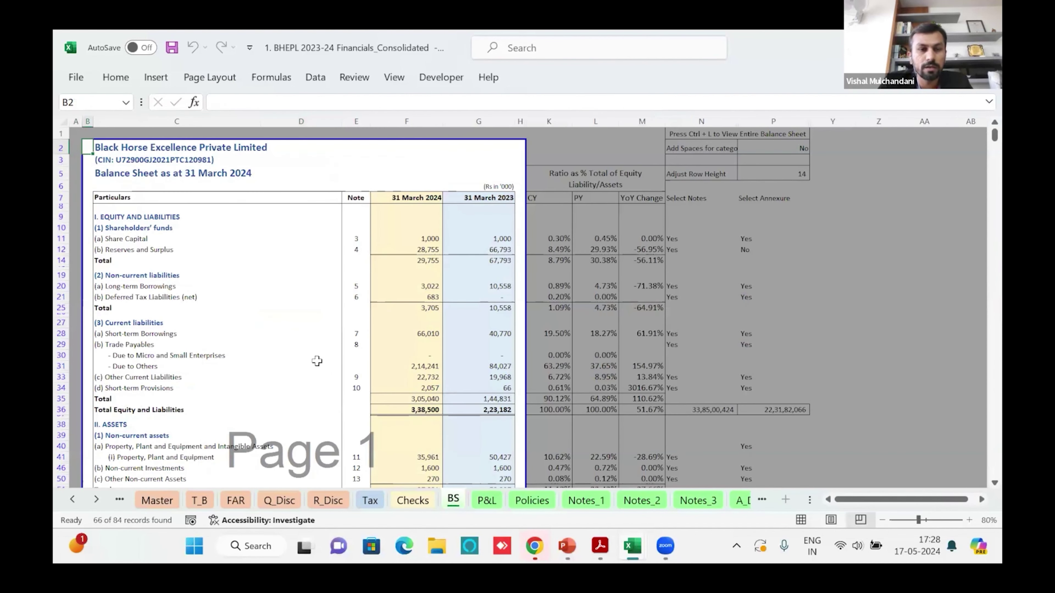
left_click(319, 347)
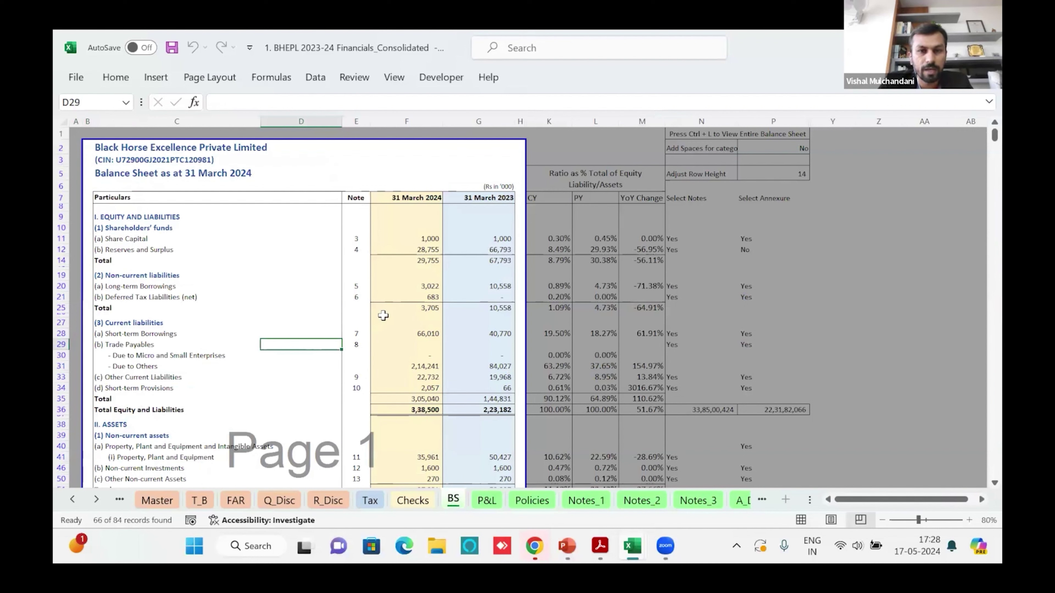
left_click(295, 318)
key("Down")
key("Down")
key("Down")
key("Down")
key("Down")
key("Down")
key("Down")
key("Down")
key("Down")
key("Down")
key("Down")
key("Down")
key("Down")
key("Down")
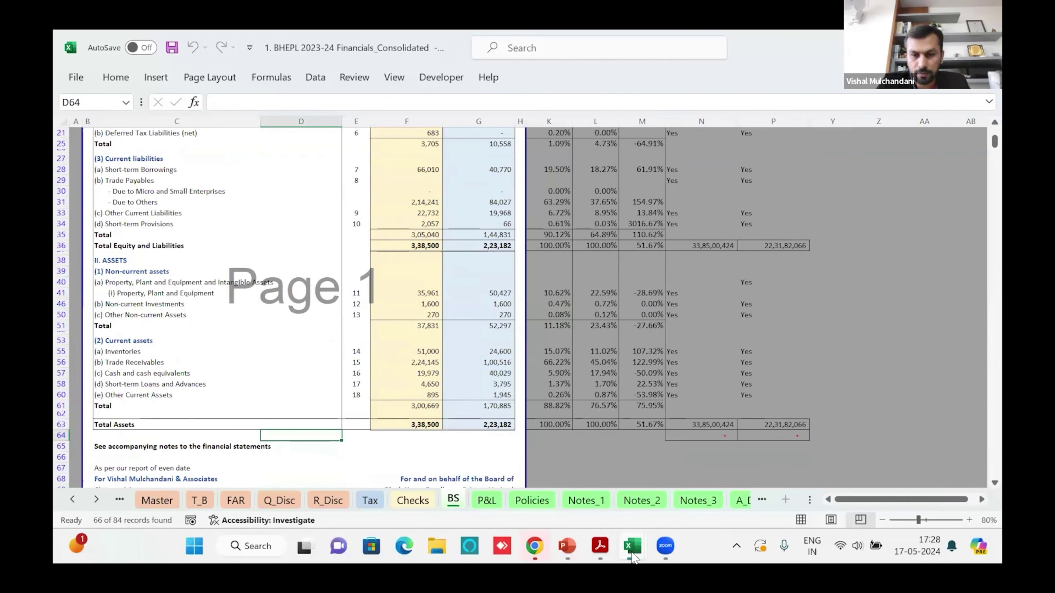
- Switch to the Exported File_Black Horse Excellence workbook and look at the 31 March 2024 column in thousands on its BS sheet
mouse_move(633, 550)
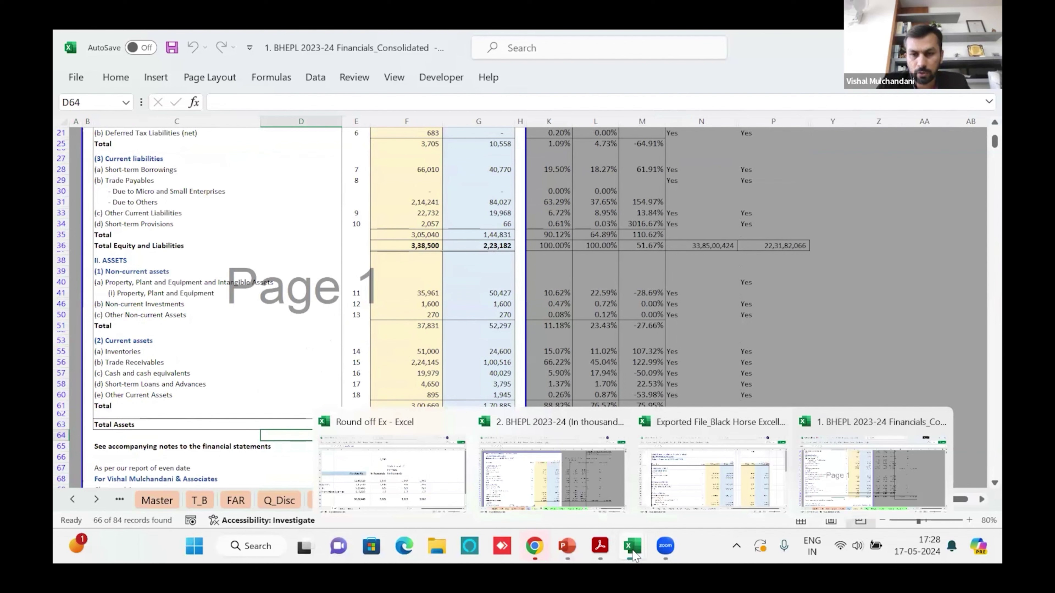
left_click(717, 474)
left_click(767, 232)
key("Down")
key("Down")
key("Down")
key("Down")
key("Down")
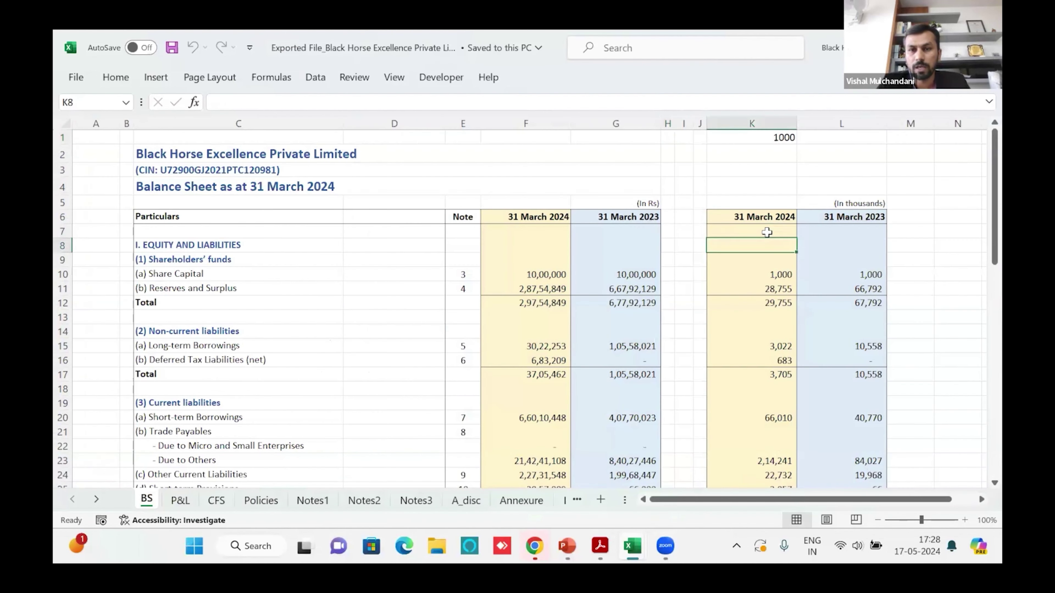
key("Down")
key("Down")
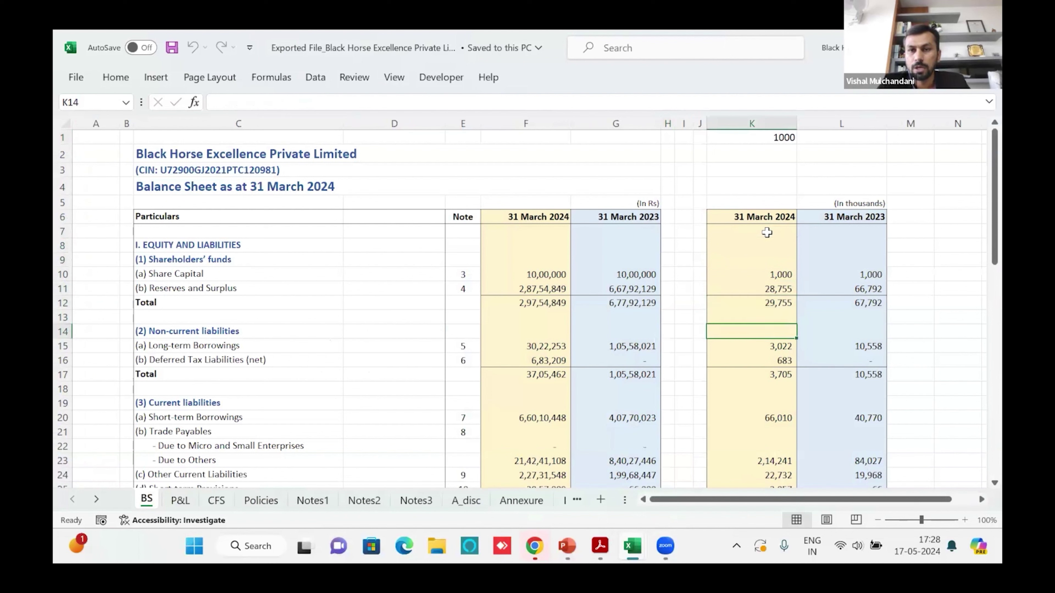
- Examine the equity and liabilities figures in the In Rs columns for 31 March 2024 and 31 March 2023
key("Up")
key("Left")
key("Left")
key("Left")
key("Left")
key("Left")
key("shift+Right")
key("shift+Right")
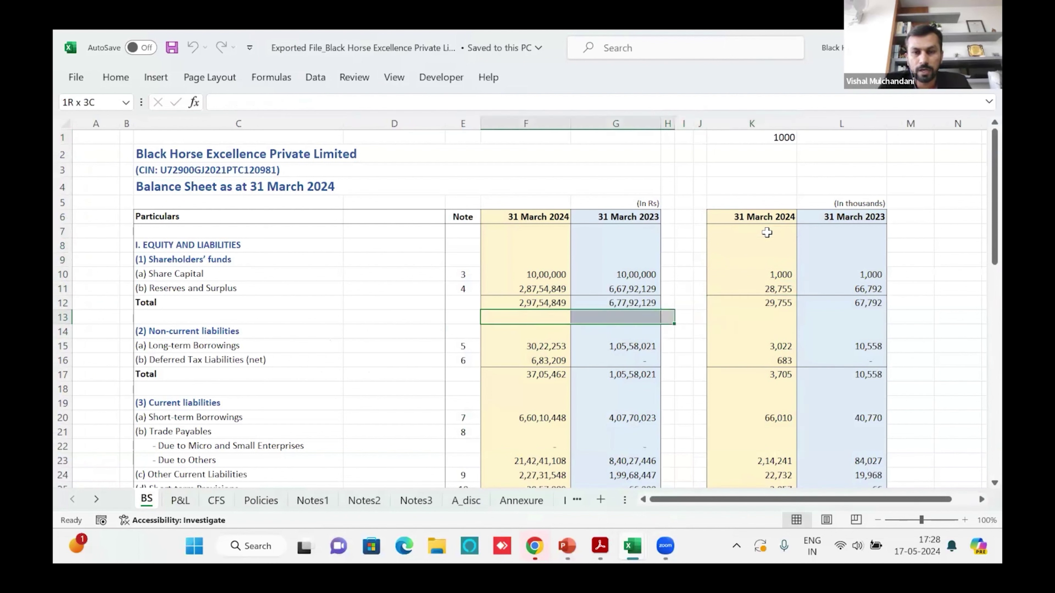
key("Up")
key("Up")
key("Up")
key("shift+Right")
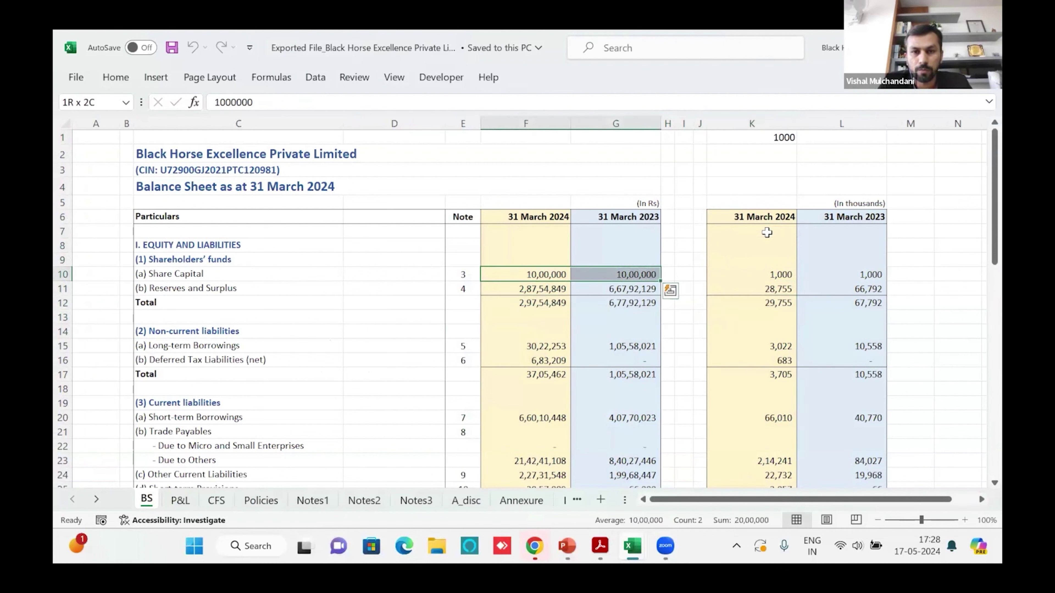
key("shift+Down")
key("shift+Down")
key("shift+Down")
key("shift+Down")
key("shift+Down")
key("shift+Down")
key("shift+Down")
key("shift+Down")
key("shift+Down")
key("shift+Down")
key("shift+Down")
key("shift+Down")
key("shift+Down")
key("shift+Down")
key("shift+Down")
key("shift+Down")
key("shift+Down")
key("Up")
key("Up")
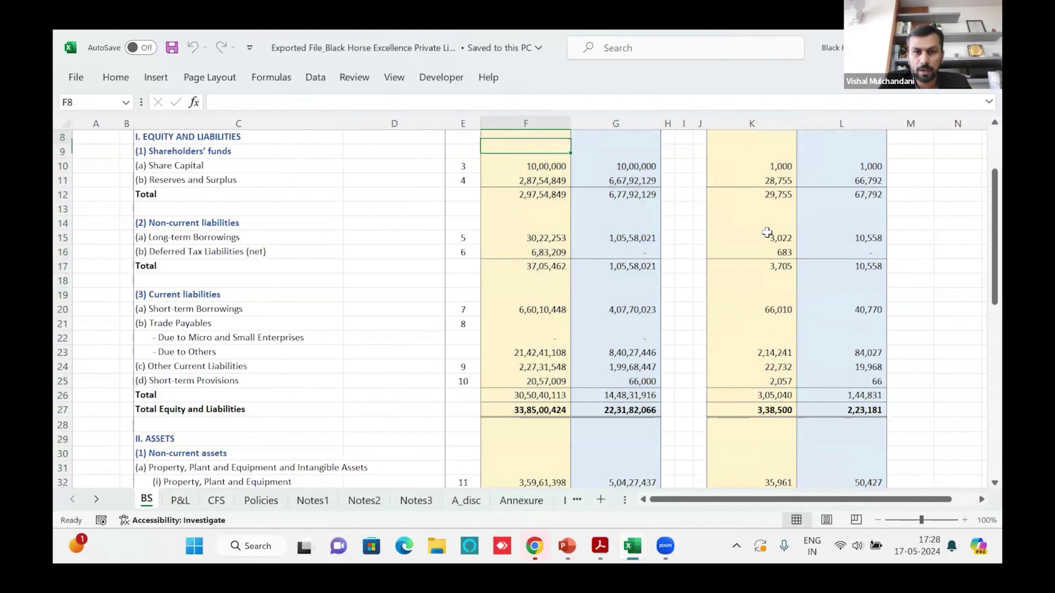
key("Up")
key("Up")
key("Up")
key("Up")
key("Up")
key("Up")
key("Up")
key("Down")
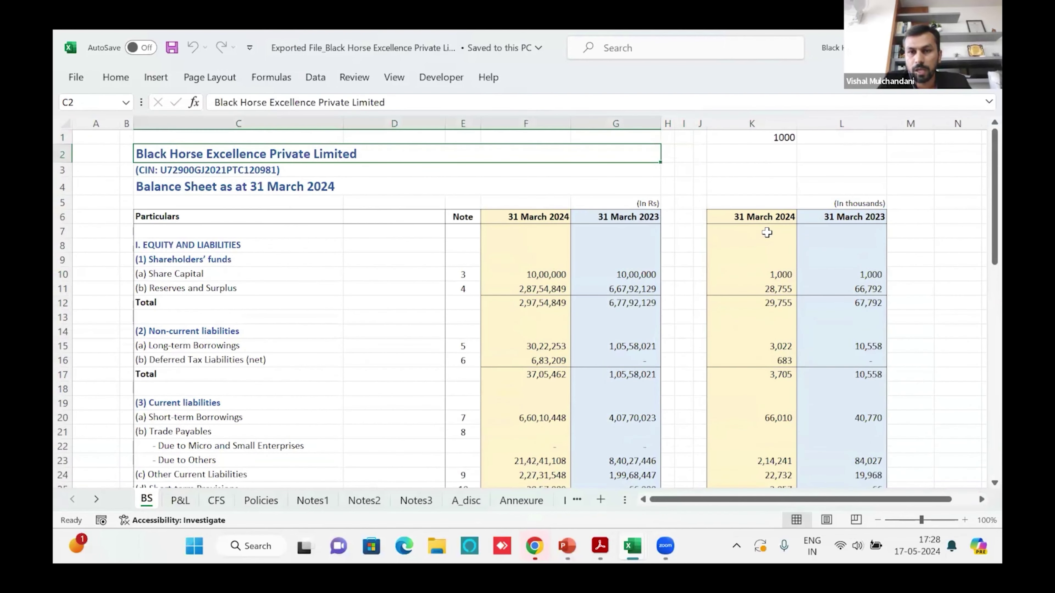
- Inspect the ROUND formulas for Share Capital and Reserves and Surplus in the 31 March 2024 thousands column
key("Right")
key("Down")
key("Down")
key("Down")
key("Down")
key("Right")
key("Down")
key("Down")
key("Right")
key("Down")
key("Down")
key("Right")
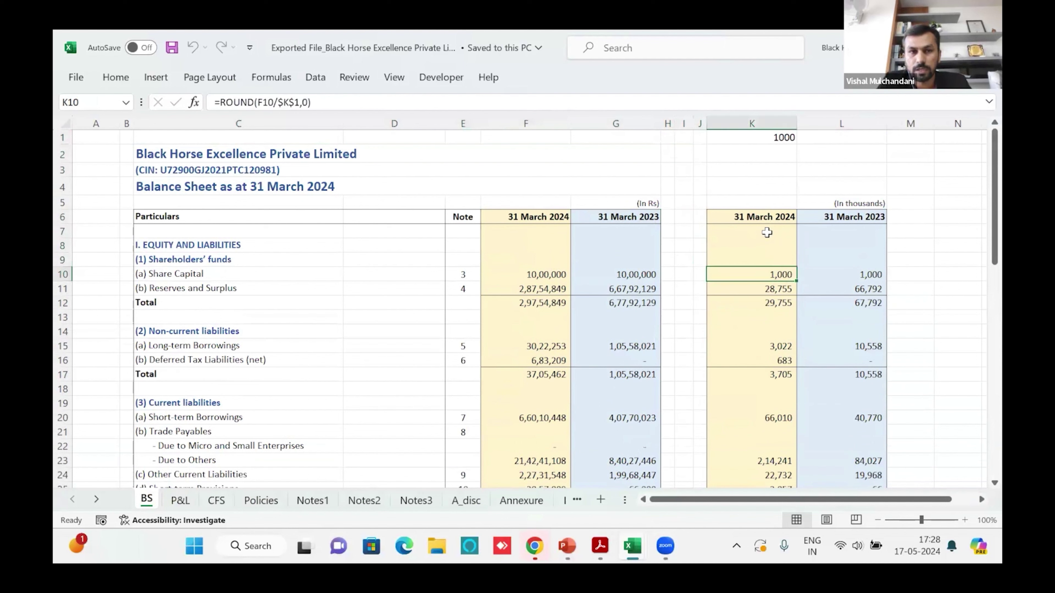
key("XF86AudioLowerVolume")
key("F2")
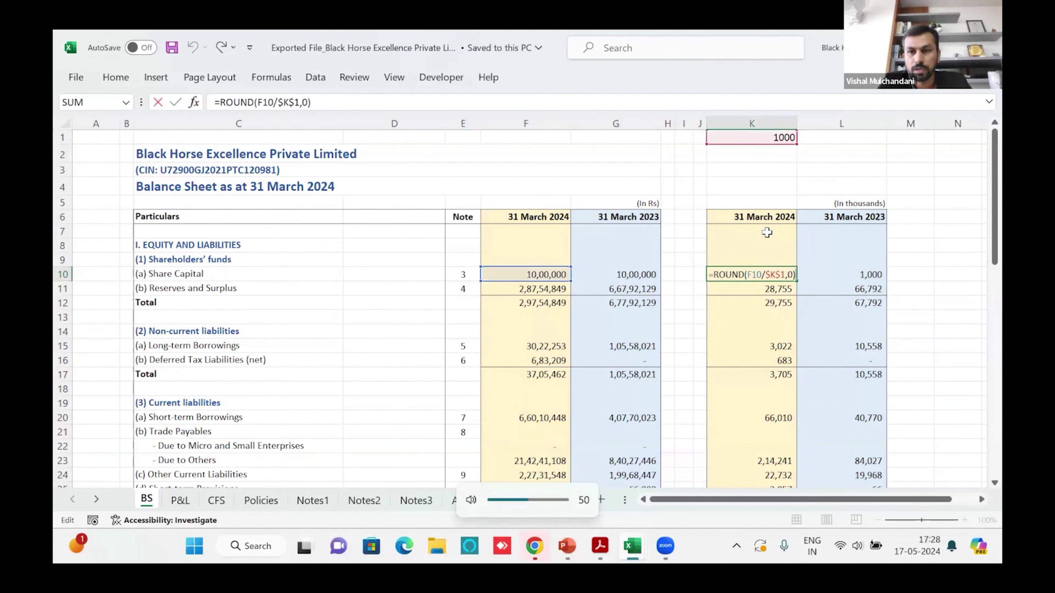
key("Return")
key("F2")
key("Return")
key("Return")
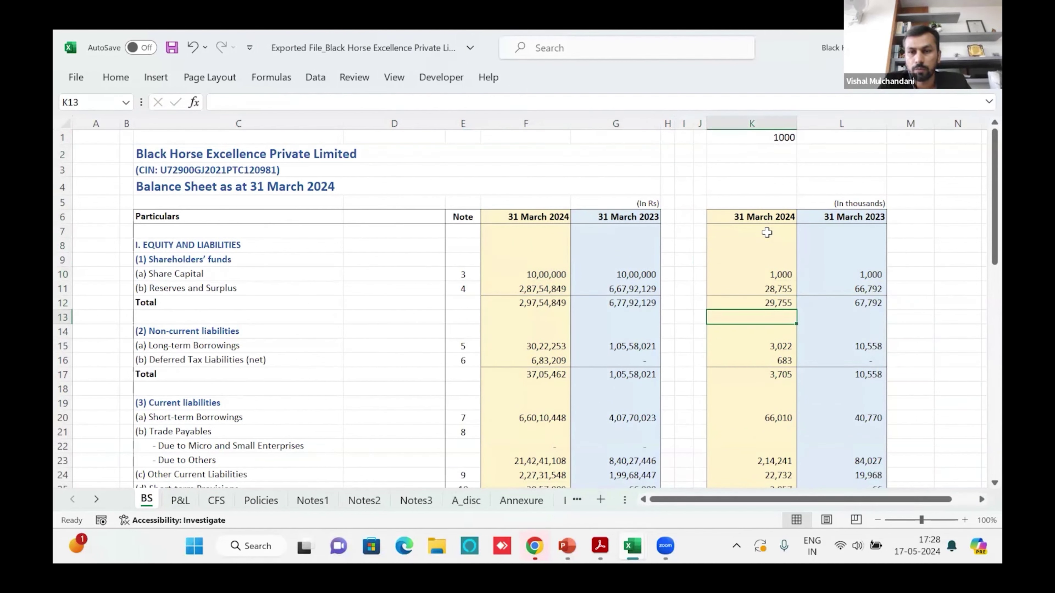
- Examine the liabilities and non-current assets in the 31 March 2024 thousands column, returning to just below Total Equity and Liabilities
key("Down")
key("Down")
key("Down")
key("Down")
key("Down")
key("Down")
key("Down")
key("Down")
key("Down")
key("Down")
key("Down")
key("Down")
key("Down")
key("Down")
key("Down")
key("Down")
key("Down")
key("Down")
key("Down")
key("Down")
key("Up")
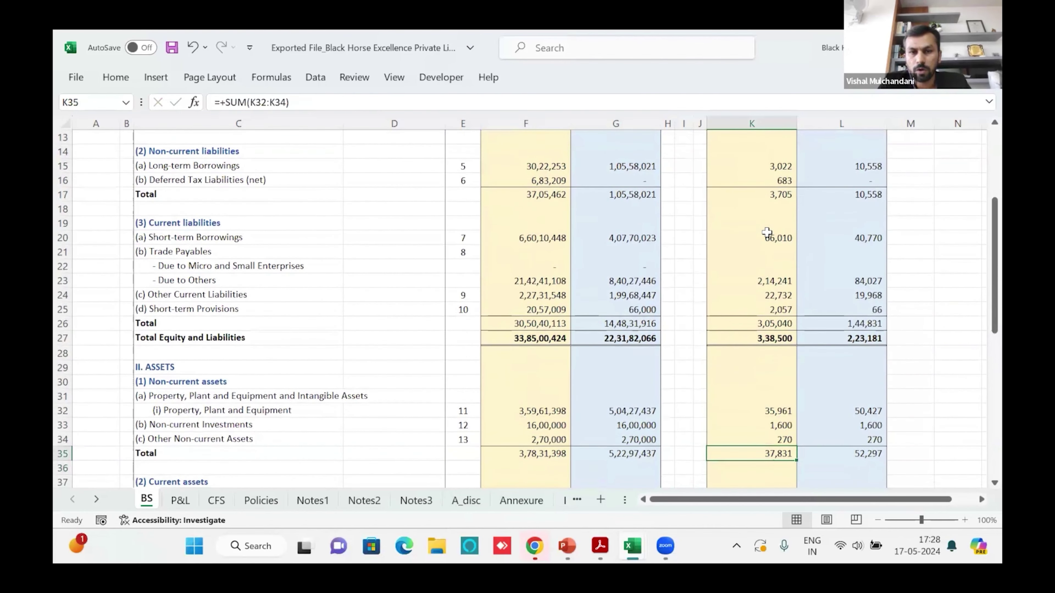
key("Up")
key("Up")
key("Up")
key("Up")
key("Up")
key("Up")
key("Up")
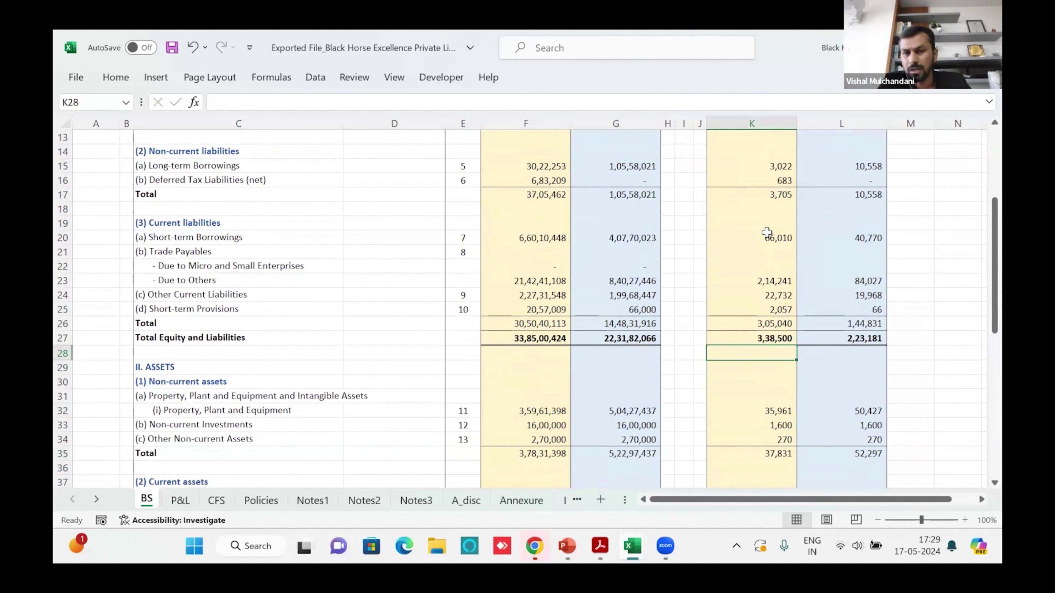
- Examine the assets section of the thousands columns down to the check row beneath Total Assets
key("Down")
key("Down")
key("Down")
key("Down")
key("Down")
key("Down")
key("Down")
key("Down")
key("Down")
key("Down")
key("Down")
key("Down")
key("Down")
key("Down")
key("Down")
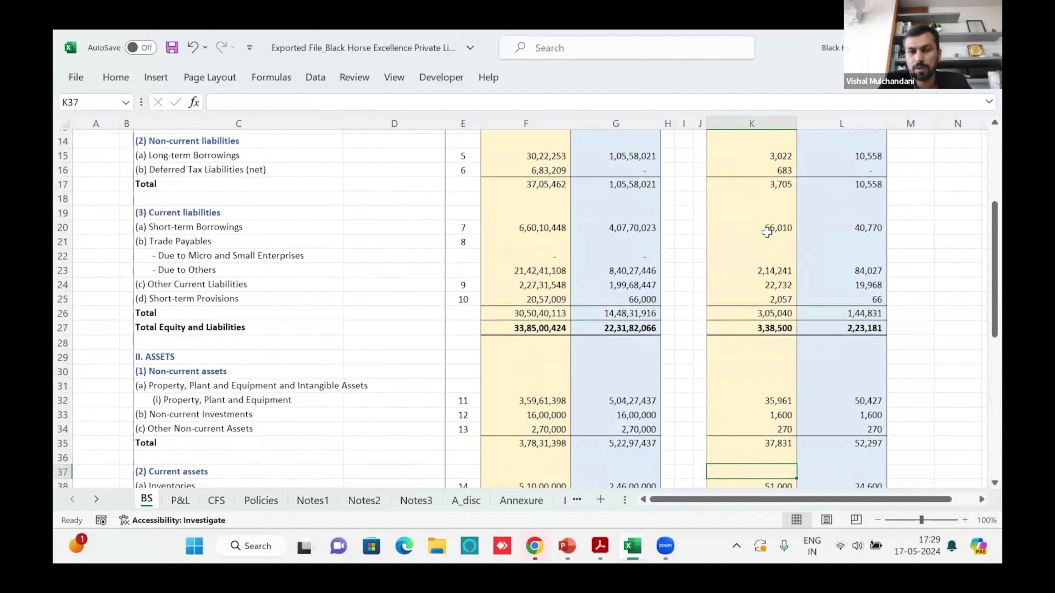
key("Down")
key("Down")
key("Down")
key("Down")
key("Down")
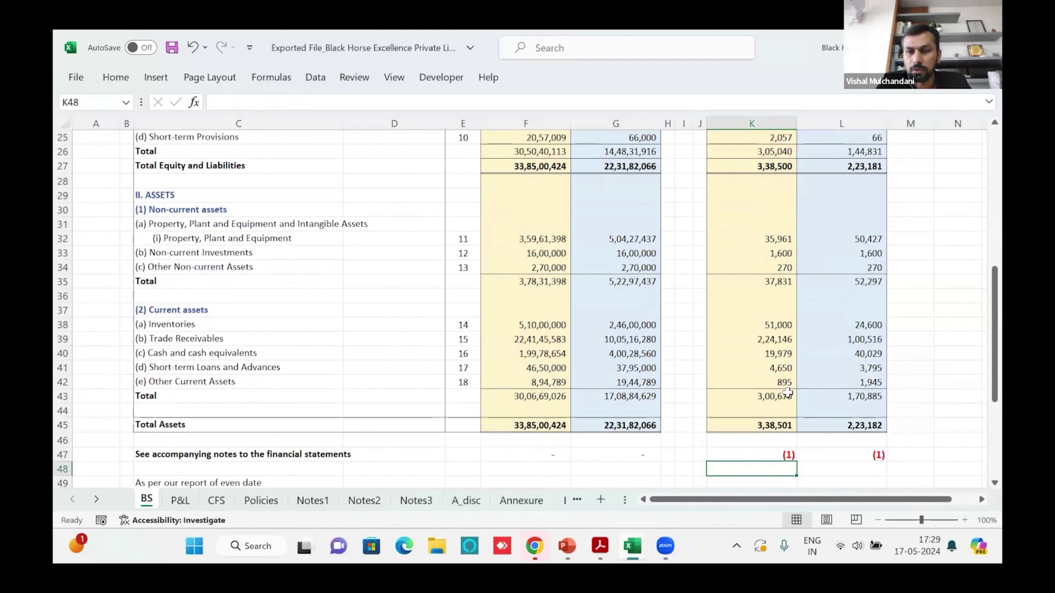
- Inspect the difference formula in K47 without changing it, and select the Total Equity and Liabilities cell K27
left_click(781, 452)
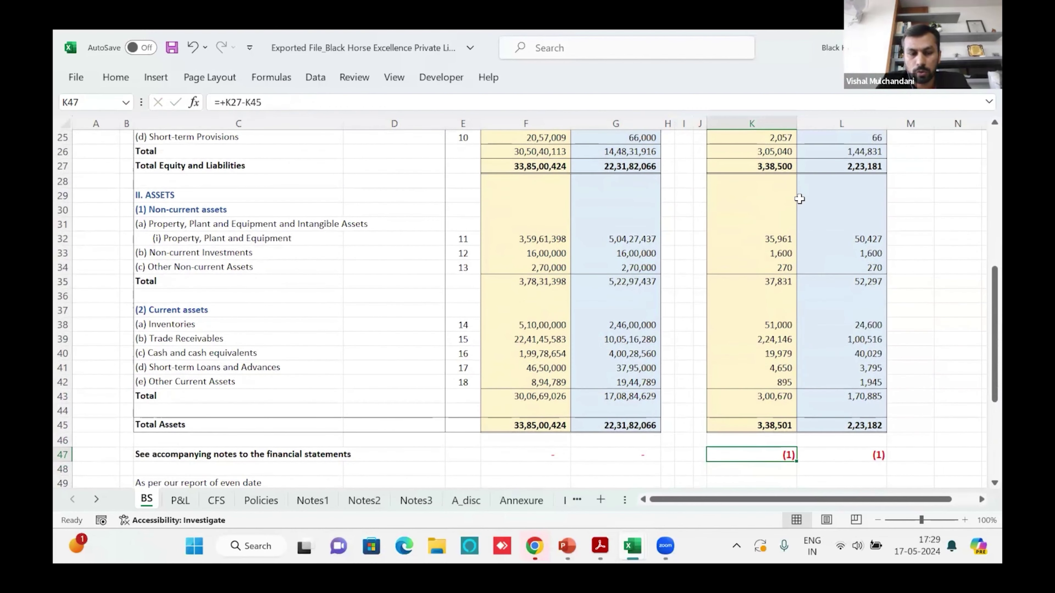
key("F2")
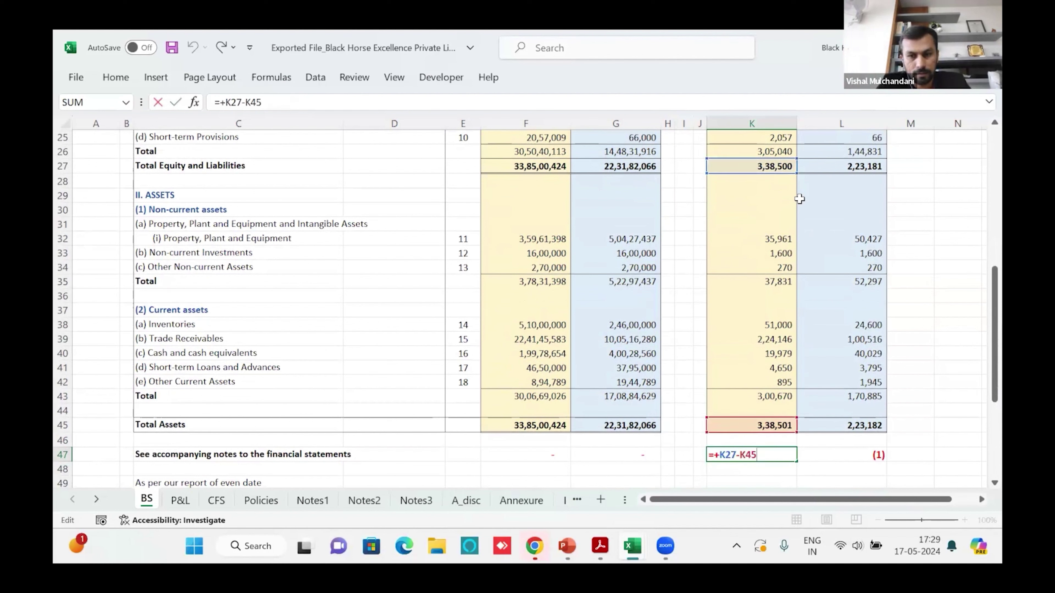
key("Escape")
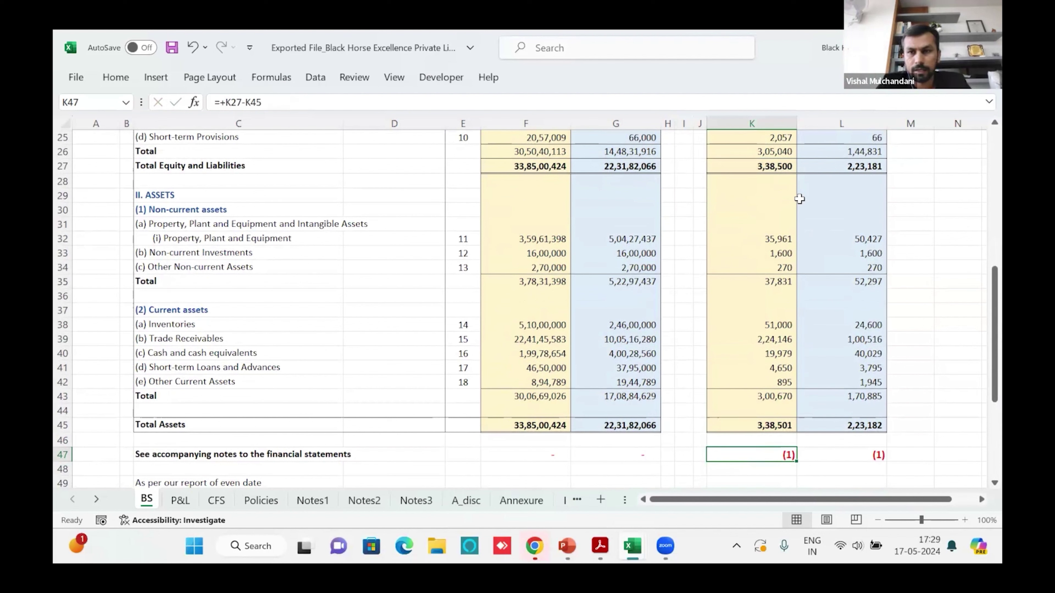
left_click(763, 167)
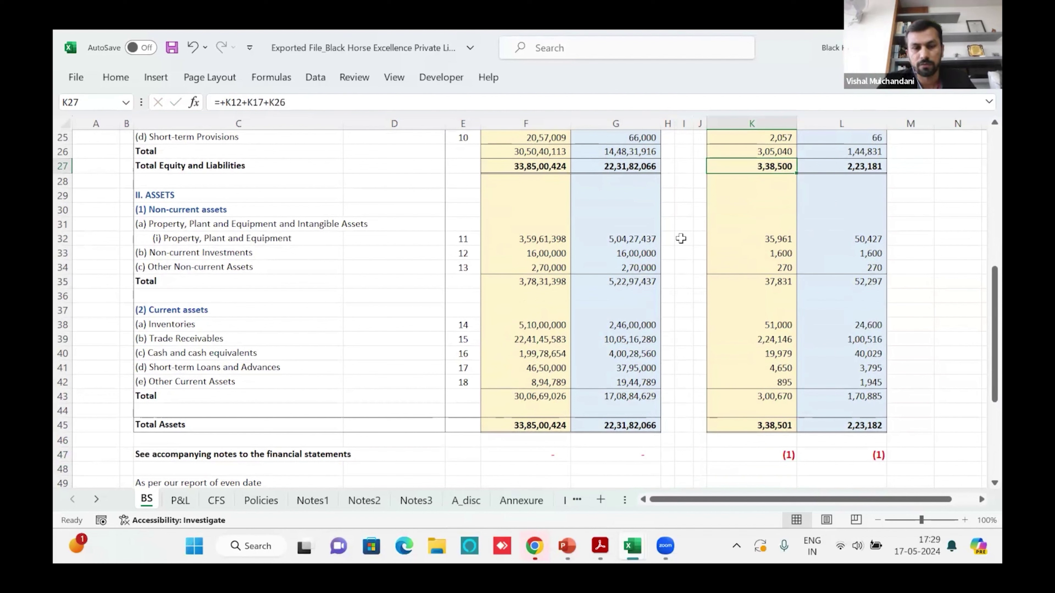
- Switch back to 1. BHEPL 2023-24 Financials_Consolidated and compare the liabilities and assets totals on its balance sheet
key("alt+Tab")
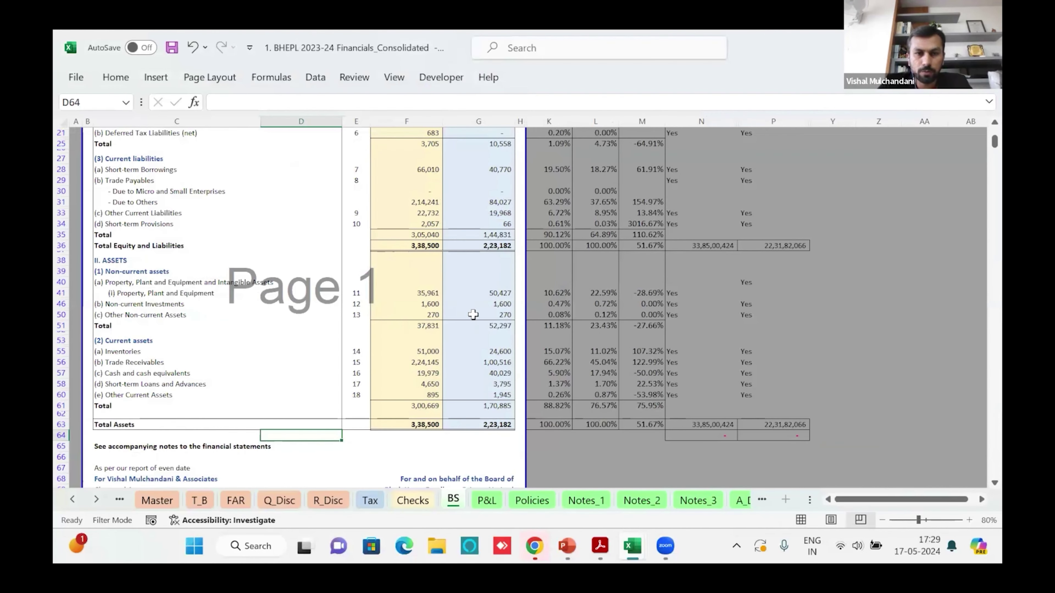
left_click(519, 253)
key("Up")
key("Up")
key("Up")
key("Up")
key("Up")
key("Up")
key("Up")
key("Up")
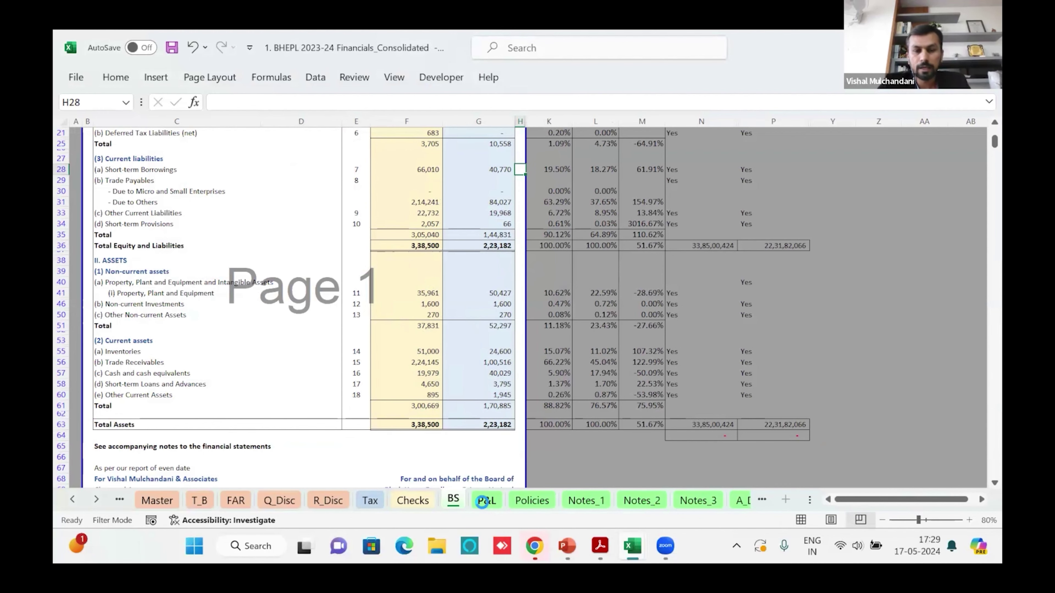
- View the Statement of Profit and loss on the P&L sheet and open the Notes_1 sheet
left_click(484, 500)
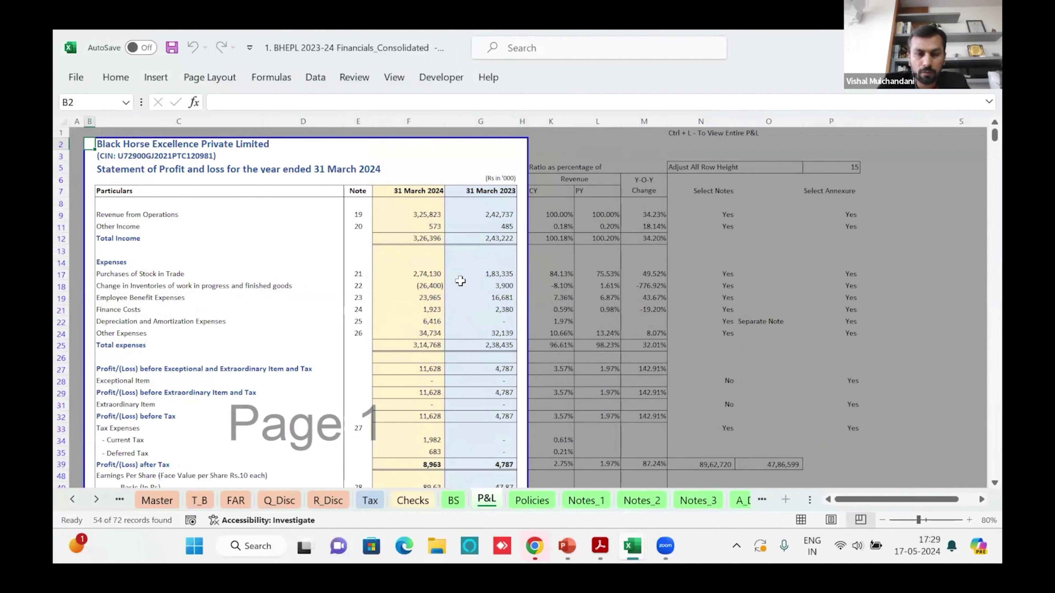
left_click(596, 503)
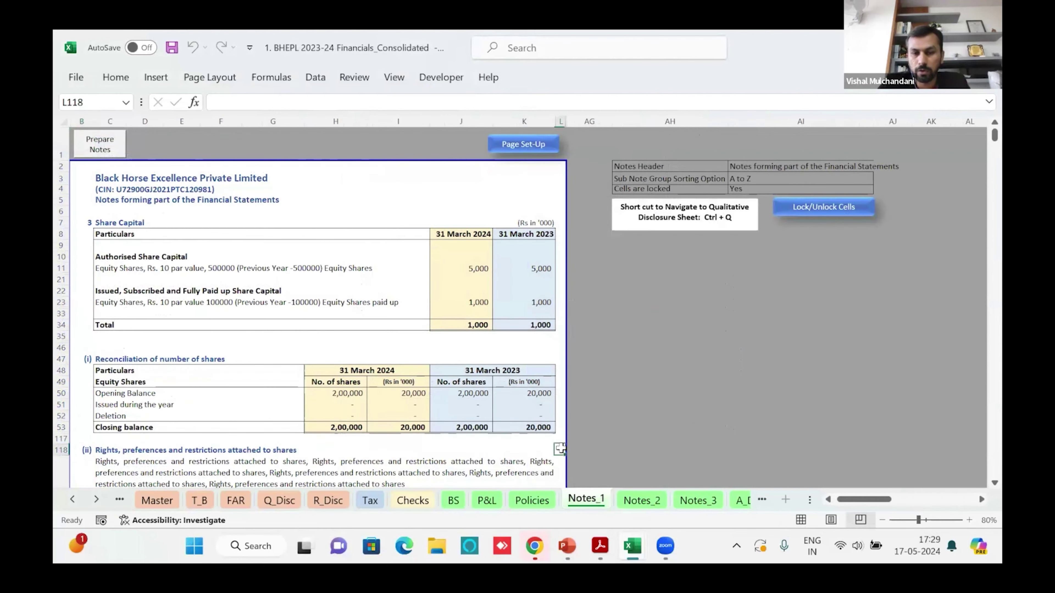
- Examine the Notes_1 sheet from the Share Capital note down to the total of note 5 Long term borrowings
key("Down")
key("Down")
key("Down")
key("Down")
key("Down")
key("Down")
key("Down")
key("Down")
key("Down")
key("Down")
key("Down")
key("Down")
key("Down")
key("Down")
key("Down")
key("Down")
key("Down")
key("Down")
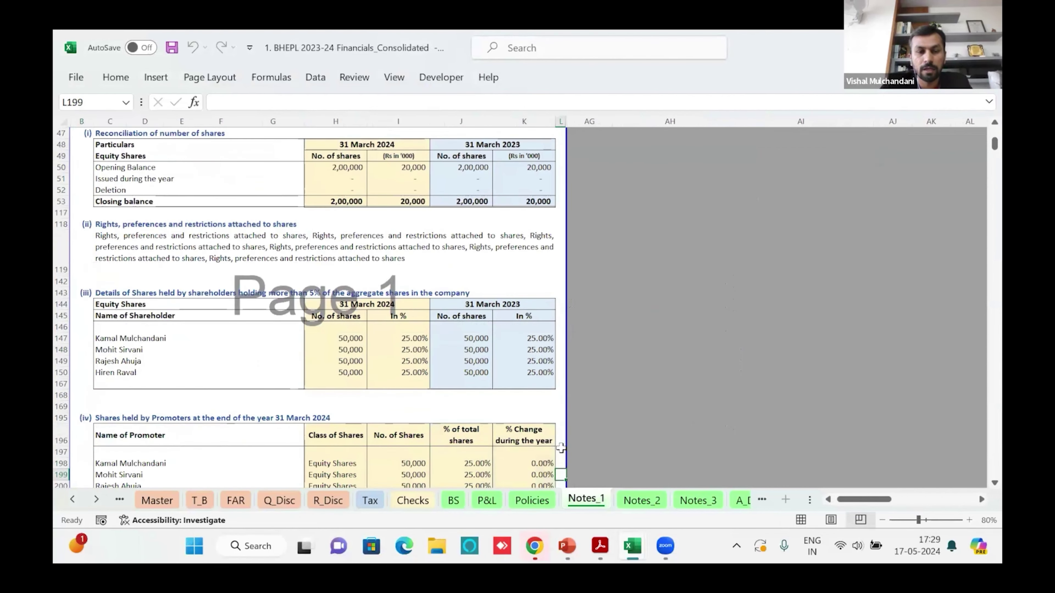
key("Down")
key("Down")
key("Down")
key("Down")
key("Down")
key("Down")
key("Down")
key("Down")
key("Down")
key("Down")
key("Down")
key("Down")
key("Down")
key("Down")
key("Down")
key("Down")
key("Down")
key("Down")
key("Down")
key("Down")
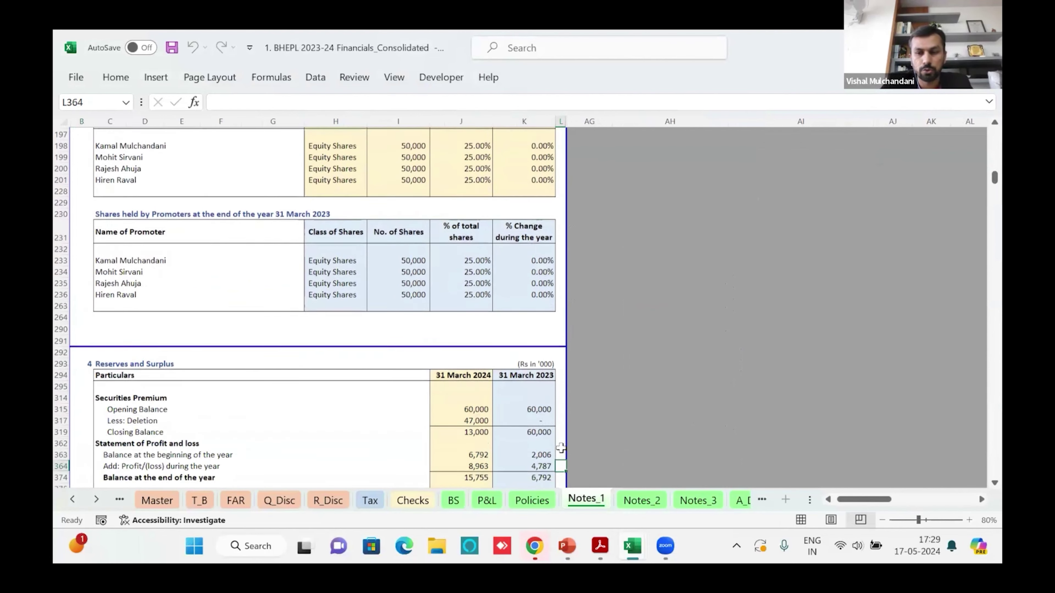
key("Down")
key("Down")
key("Down")
key("Down")
key("Down")
key("Down")
key("Down")
key("Down")
key("Down")
key("Down")
key("Down")
key("Down")
key("Down")
key("Down")
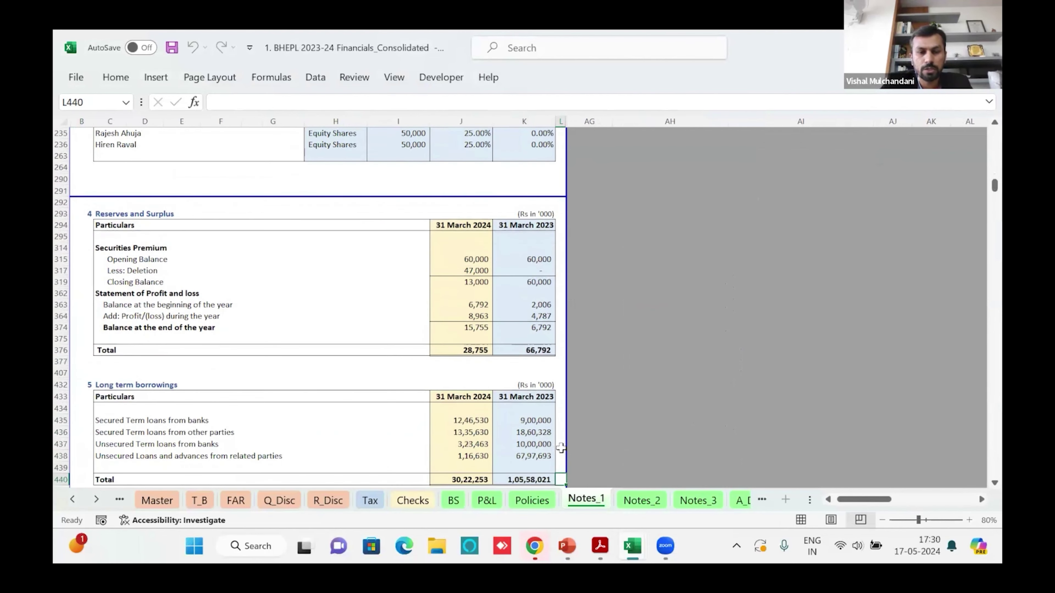
key("Down")
- Inspect the individual loan amounts for both years in the Long term borrowings note
key("Left")
key("Left")
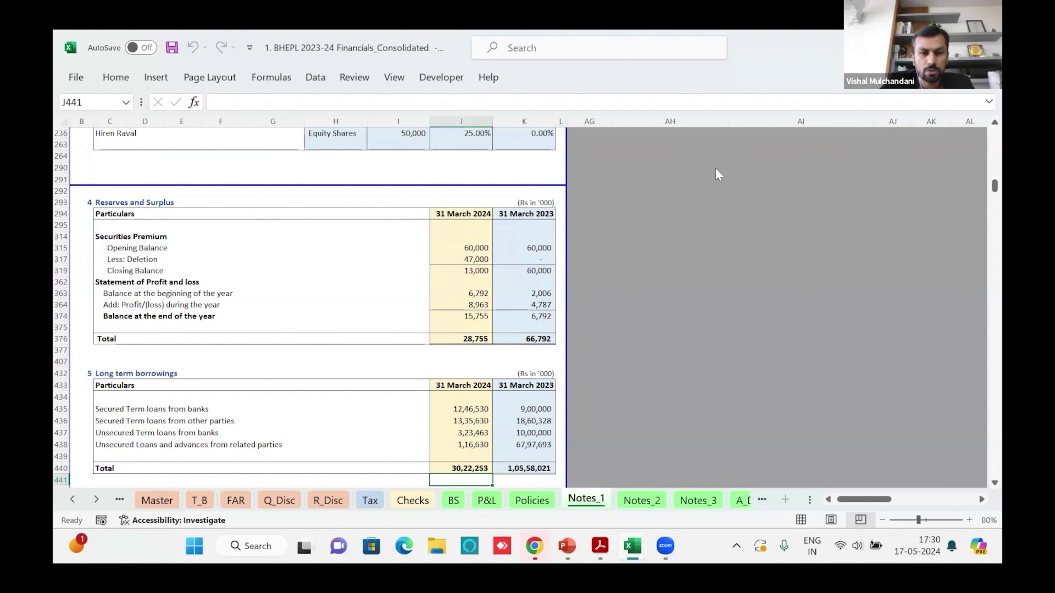
left_click(458, 422)
key("Right")
key("Up")
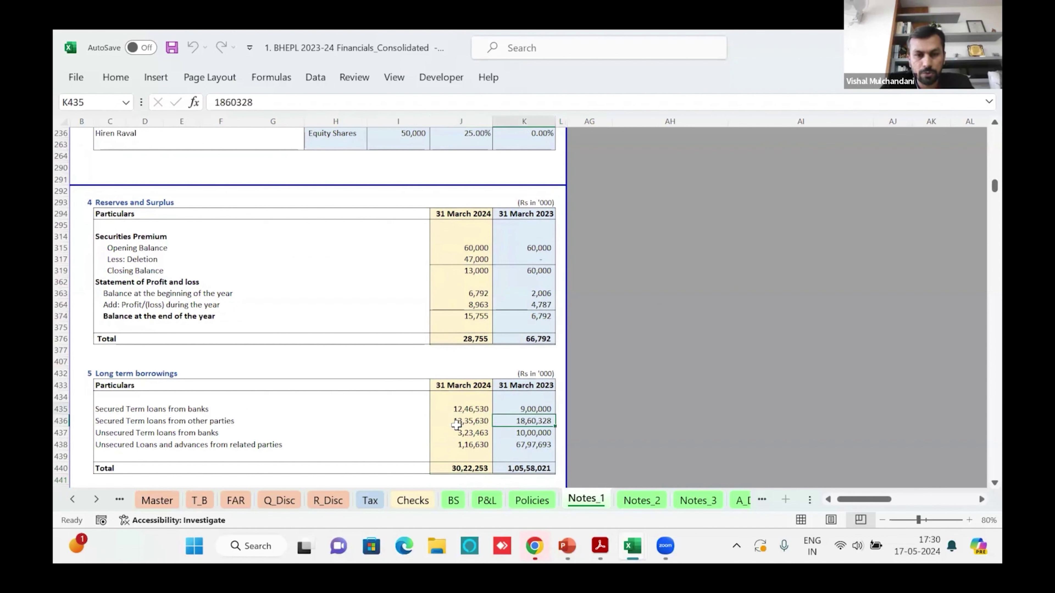
- Return to the start of Notes_1, run Prepare Notes and acknowledge the completion message
key("Right")
key("ctrl+Up")
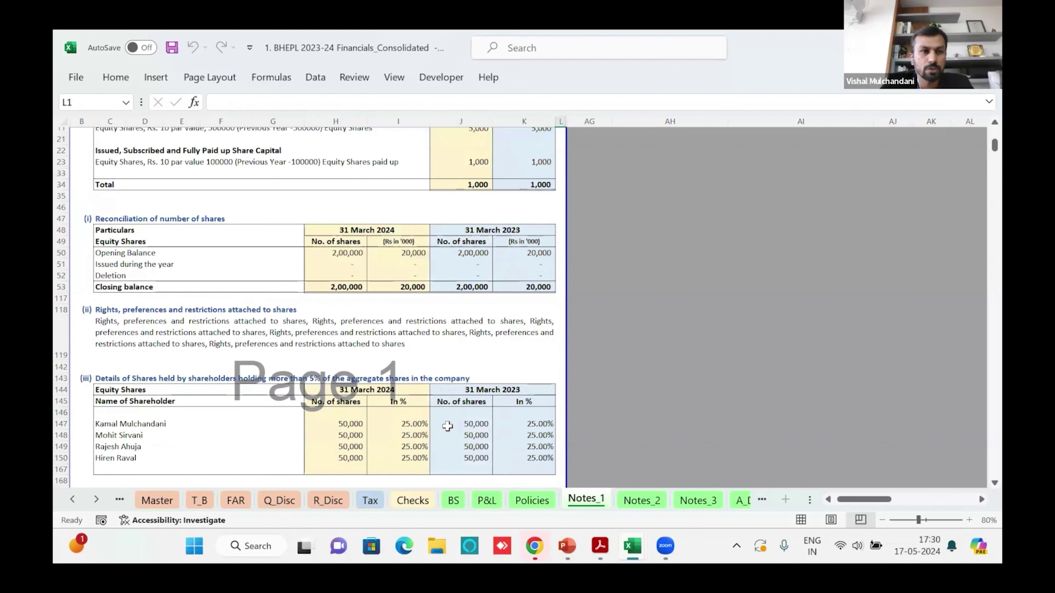
left_click(110, 142)
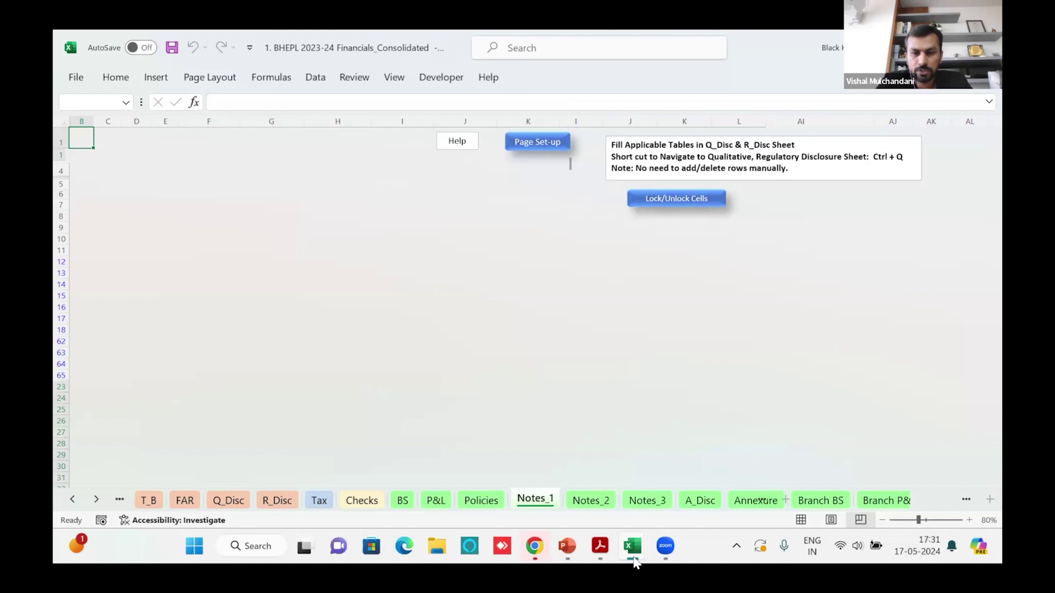
mouse_move(635, 557)
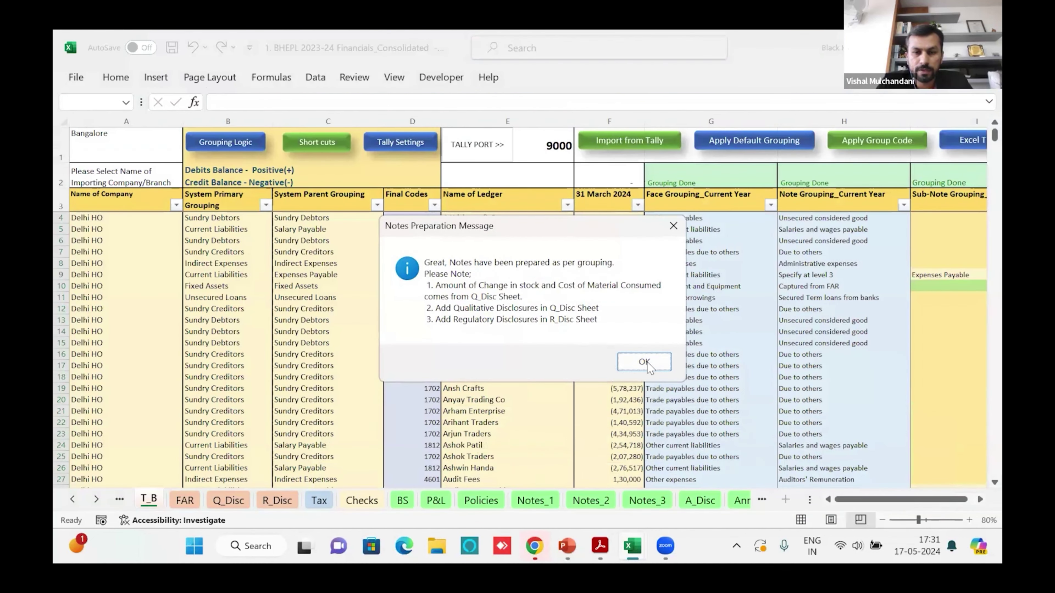
left_click(643, 362)
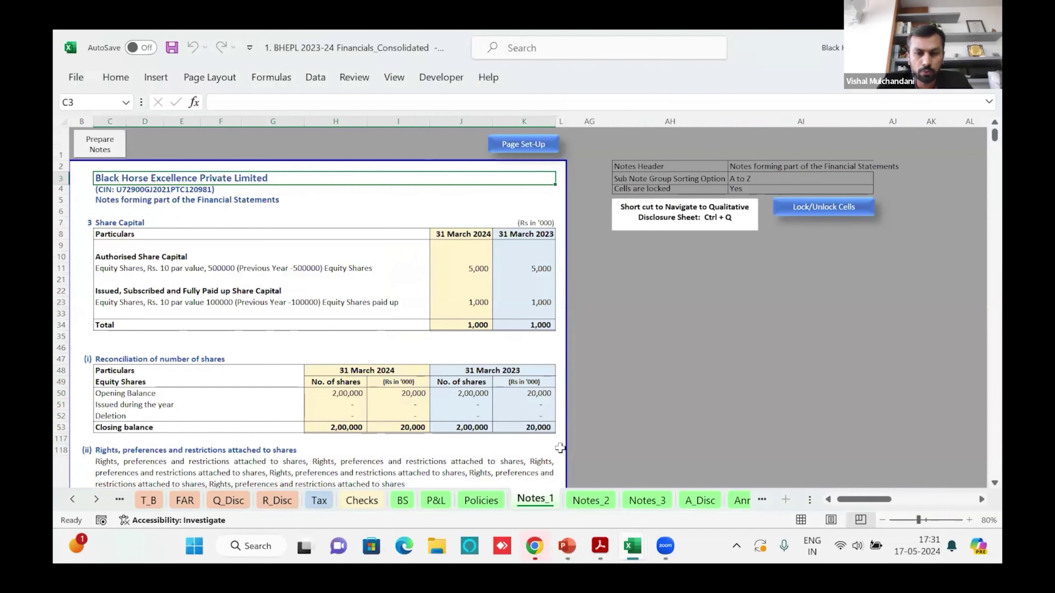
- Review the regenerated notes on Notes_1 from Share Capital down to Long term borrowings and Deferred tax liabilities
left_click(560, 457)
key("Down")
key("Down")
key("Down")
key("Down")
key("Down")
key("Down")
key("Down")
key("Down")
key("Down")
key("Down")
key("Down")
key("Down")
key("Down")
key("Down")
key("Down")
key("Down")
key("Down")
key("Down")
key("Down")
key("Down")
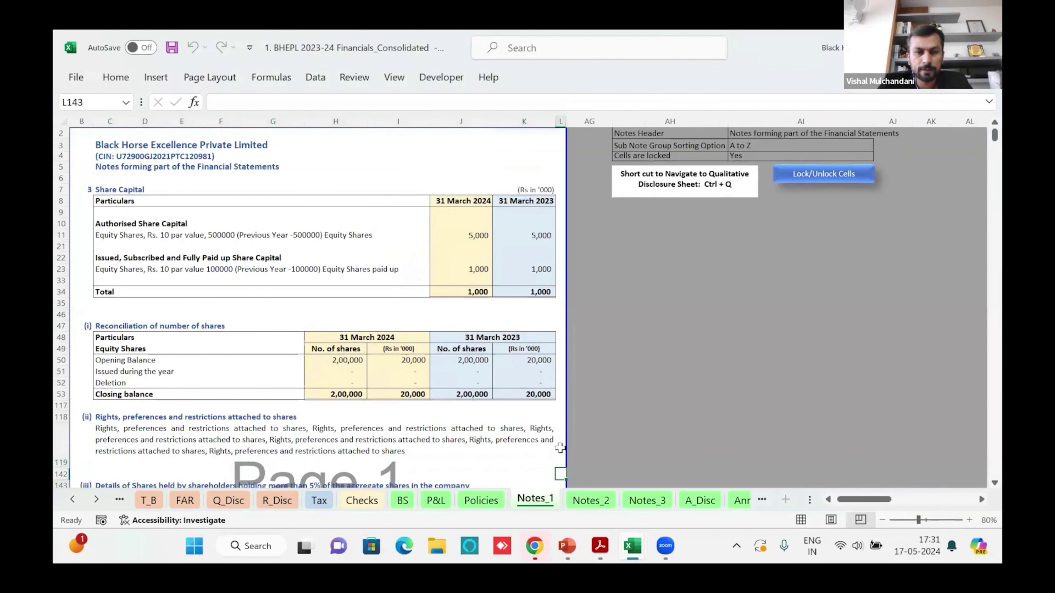
key("Down")
key("Down")
key("Down")
key("Down")
key("Down")
key("Down")
key("Down")
key("Down")
key("Down")
key("Down")
key("Down")
key("Down")
key("Down")
key("Down")
key("Down")
key("Down")
key("Down")
key("Down")
key("Down")
key("Down")
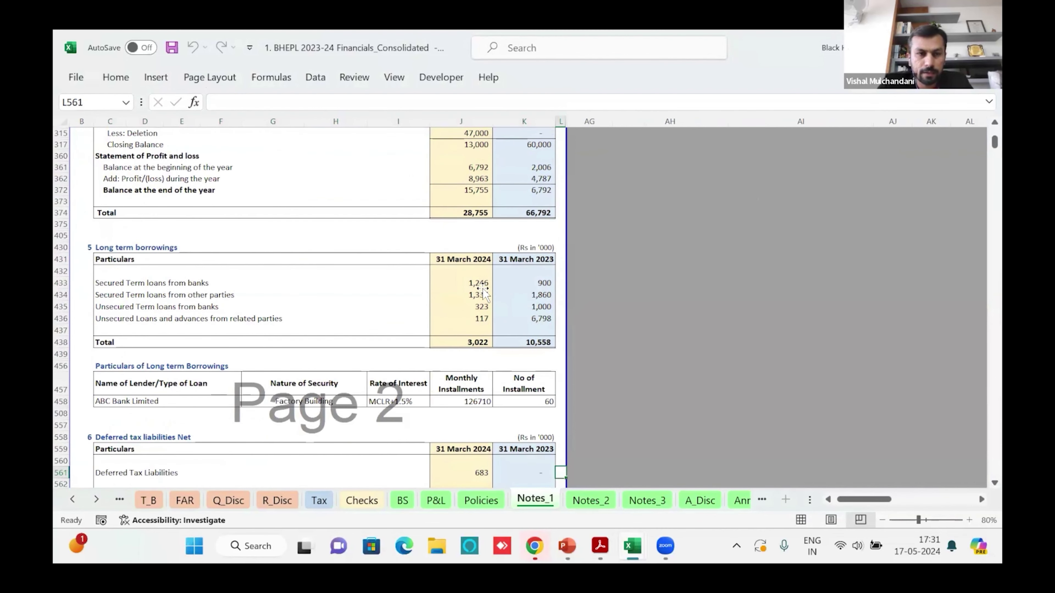
- Inspect the 31 March 2024 Long term borrowings cells from J433 down to the total formula in J438
left_click(481, 287)
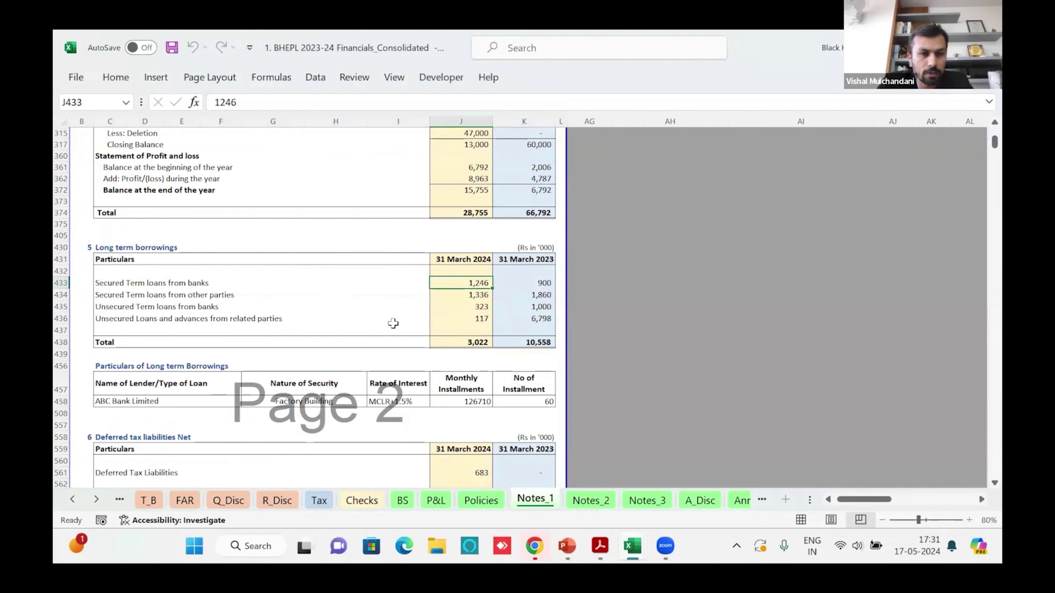
key("Down")
key("Down")
key("Down")
key("Down")
key("Down")
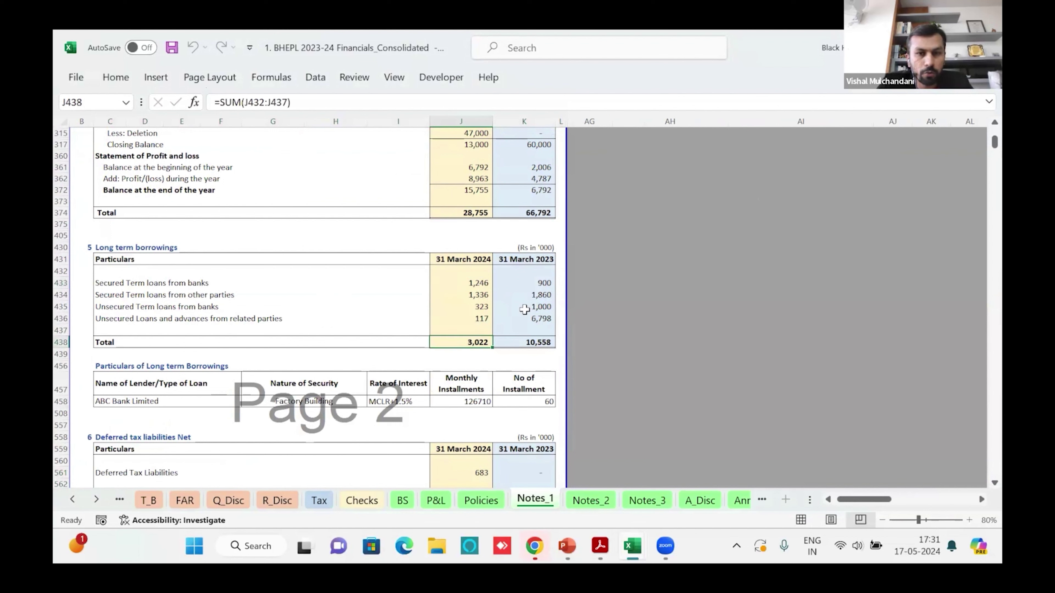
- Check the sum of the two secured term loans in J433:J434, and inspect the unsecured loan amounts in J435 and J436
left_click(477, 293)
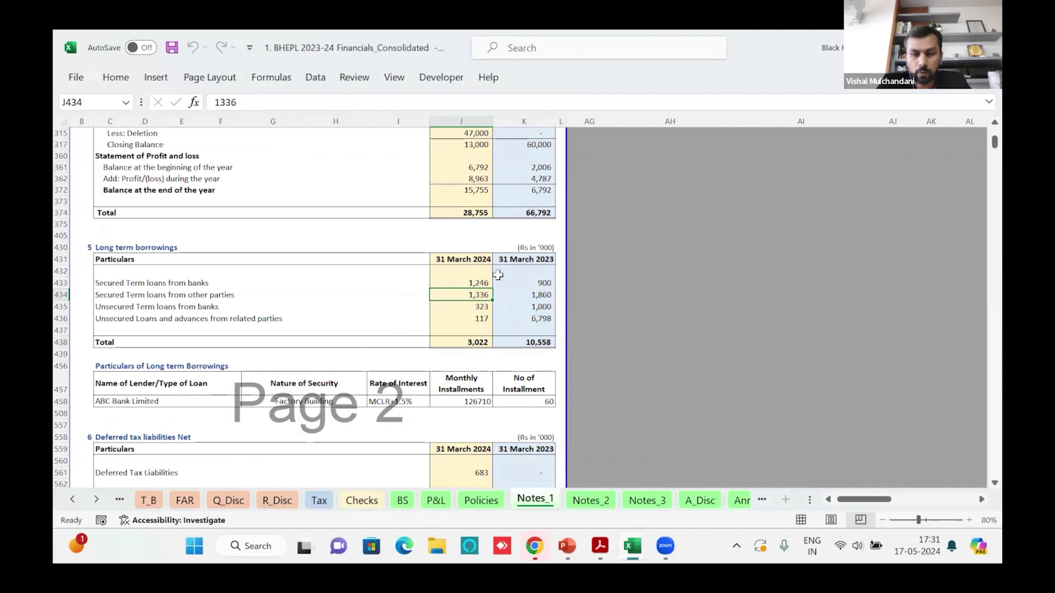
key("Up")
key("shift+Down")
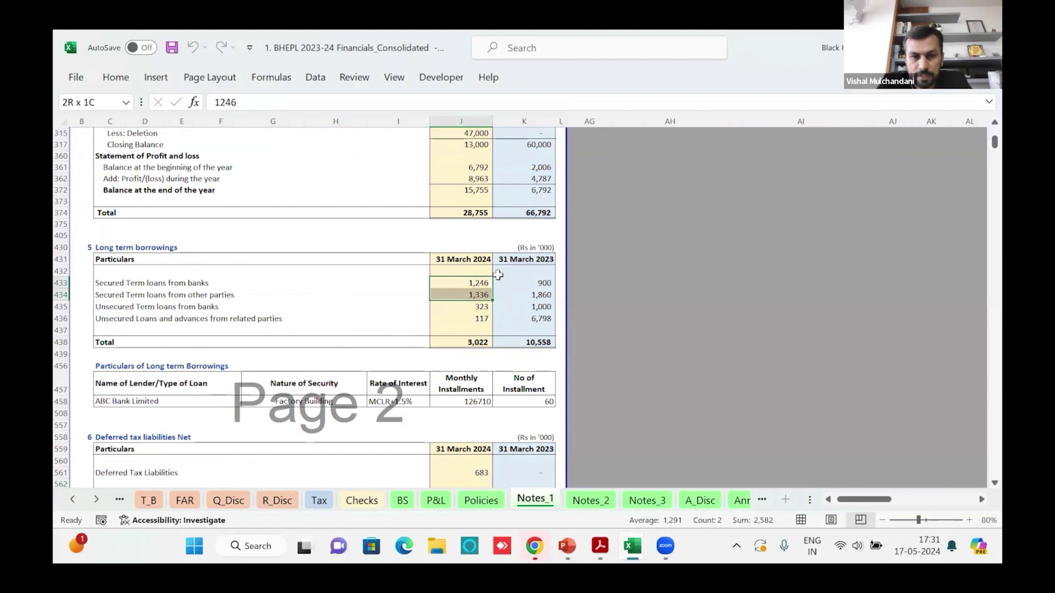
key("Down")
key("Down")
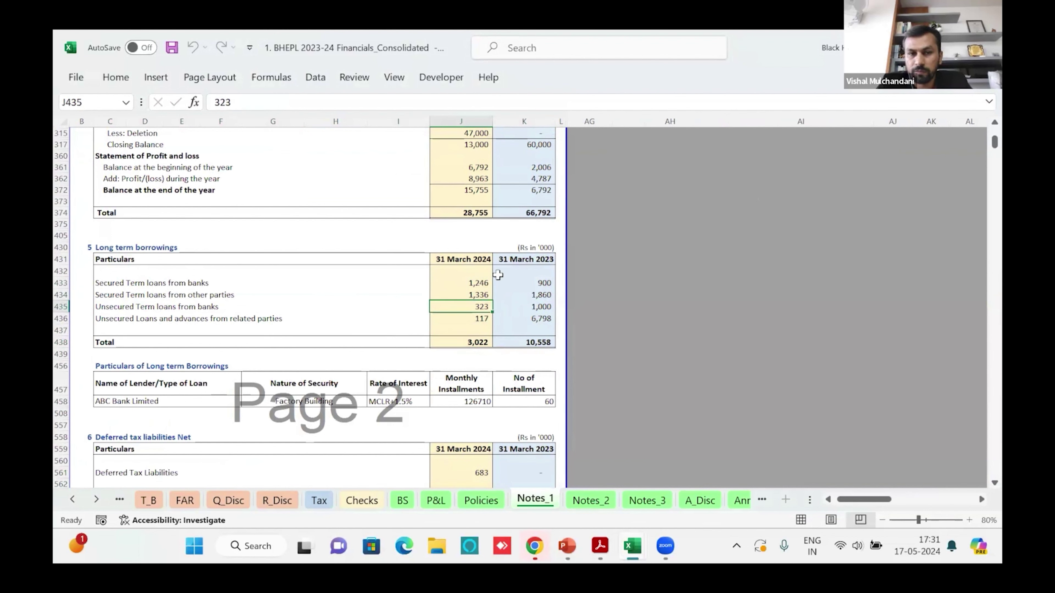
key("Down")
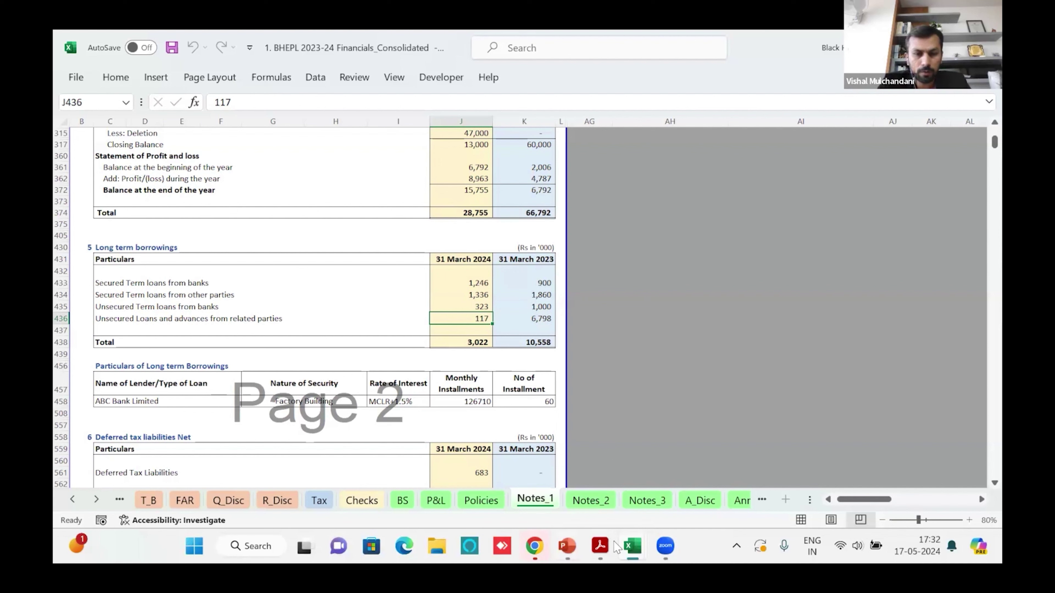
- Switch to the Round off Ex workbook and compare the absolute and thousands columns of the Long term Borrowings example on Sheet1
mouse_move(639, 557)
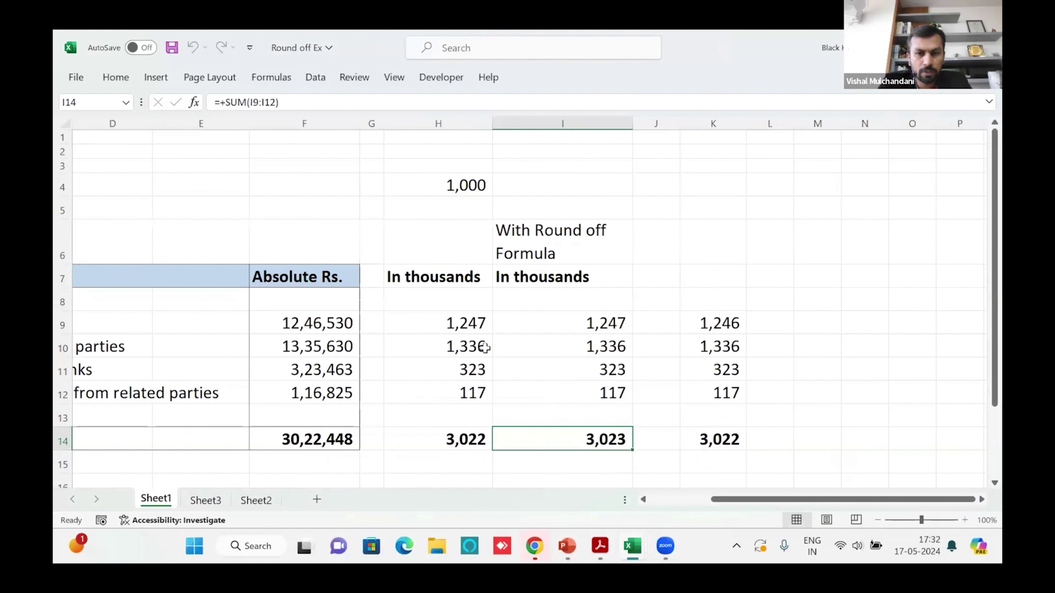
left_click(485, 347)
key("Left")
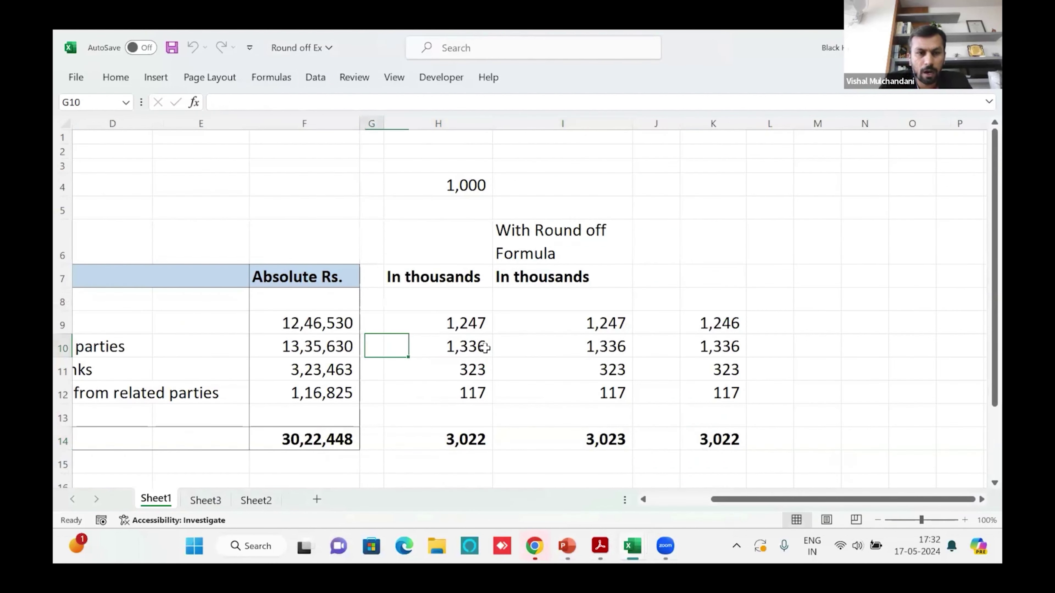
key("Right")
key("Right")
key("Right")
key("Right")
key("Right")
key("Right")
key("Right")
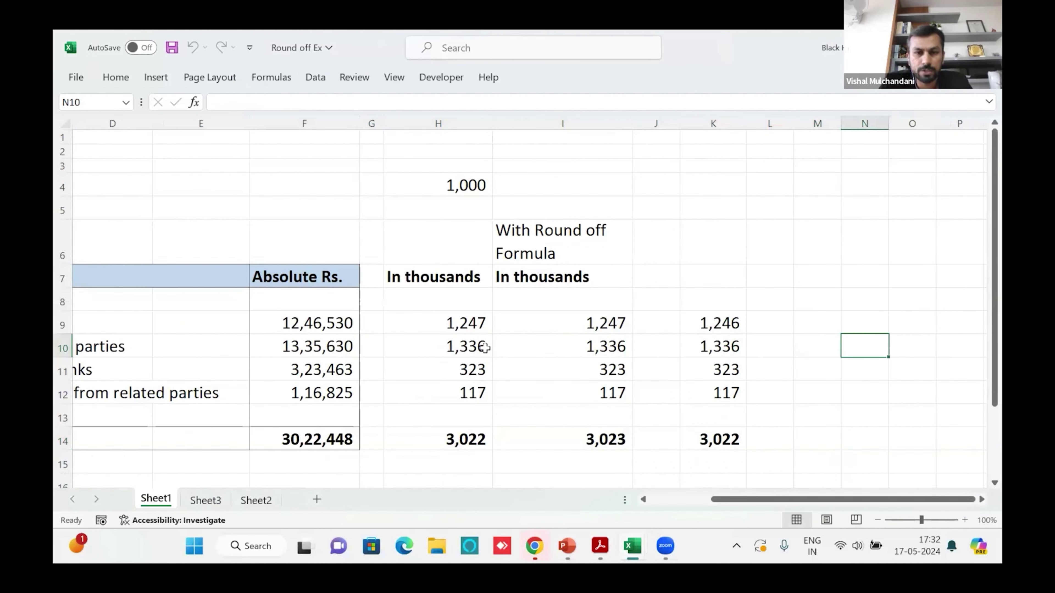
key("Left")
key("Left")
key("Left")
key("Left")
key("Left")
key("Left")
key("Left")
key("Left")
key("Left")
key("Left")
key("Left")
key("Left")
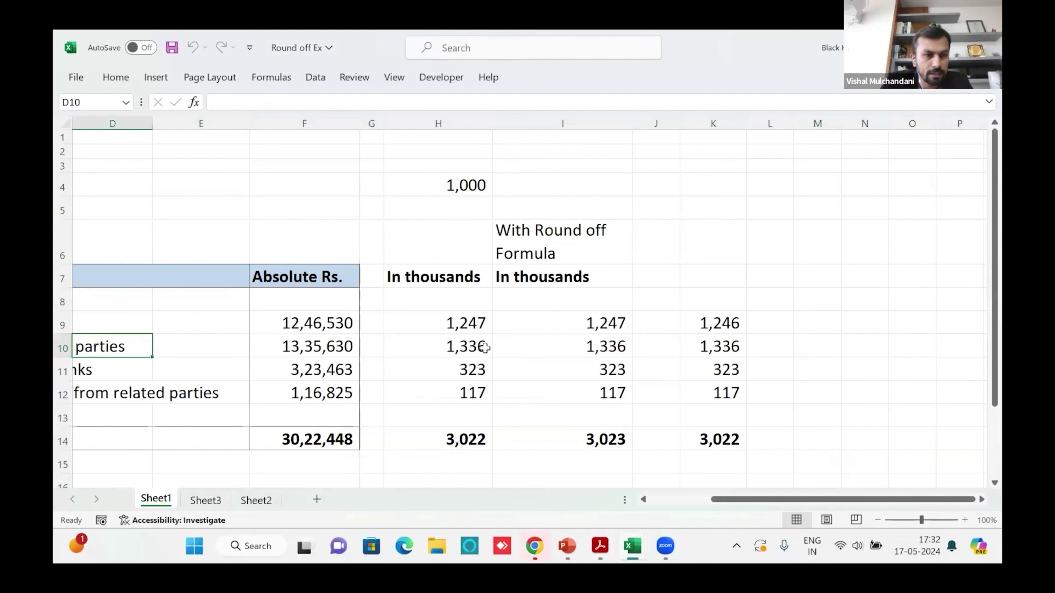
- Widen the blank column G between the Absolute Rs. and In thousands columns
key("Up")
key("Right")
key("Right")
key("Right")
key("Right")
key("Right")
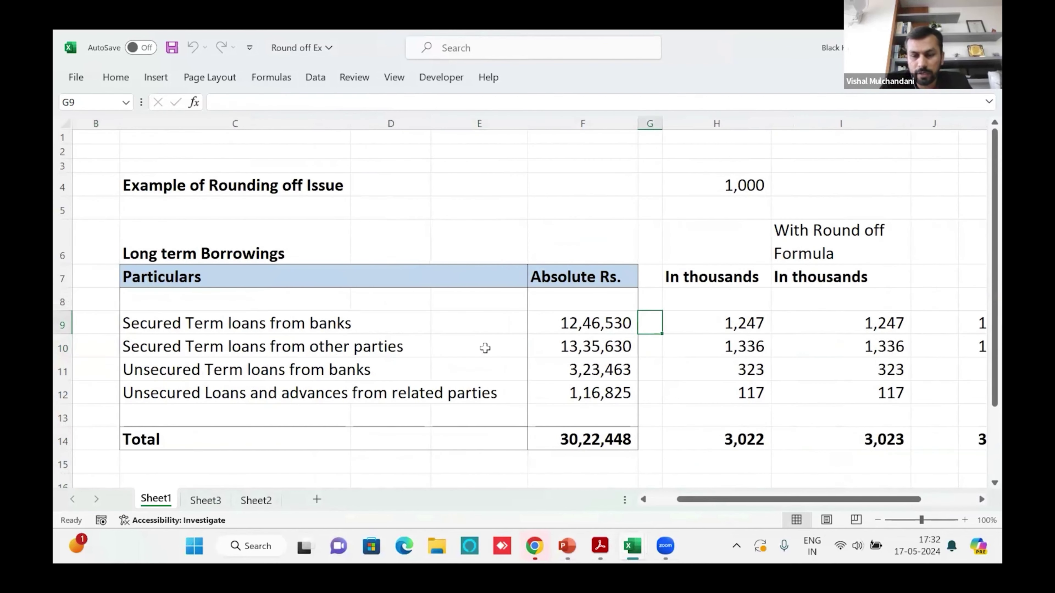
left_click_drag(662, 124, 709, 127)
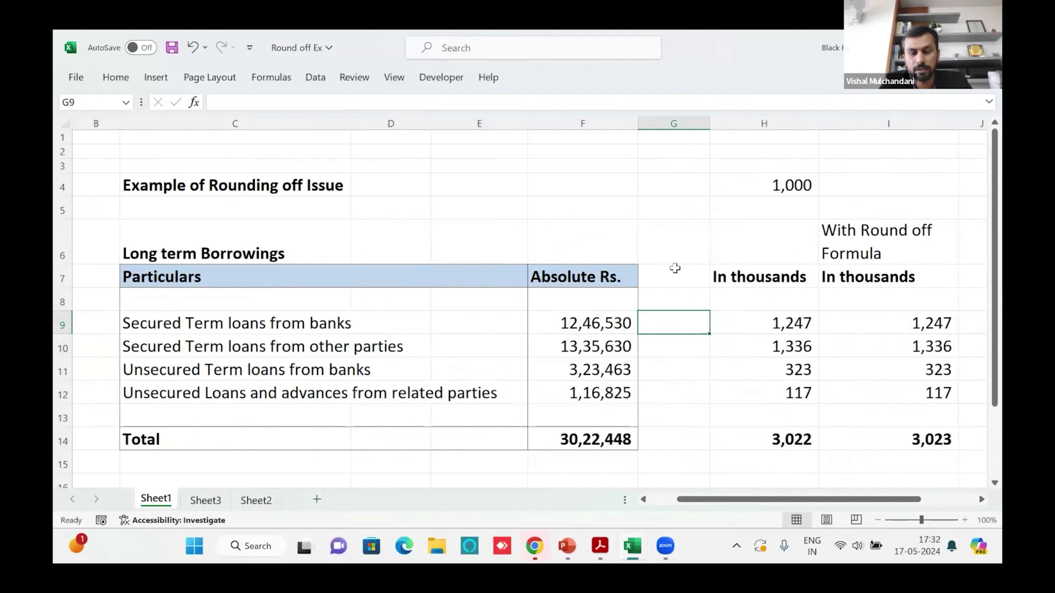
- Enter 30, 130, -463 and 175 in G9:G12 beside the absolute loan amounts
key("Left")
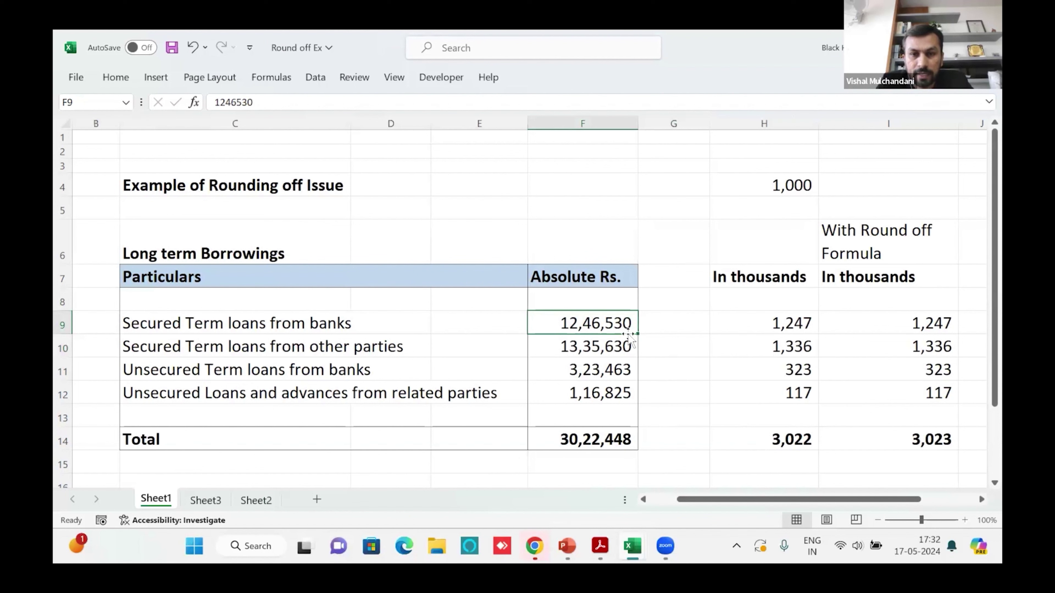
left_click(657, 325)
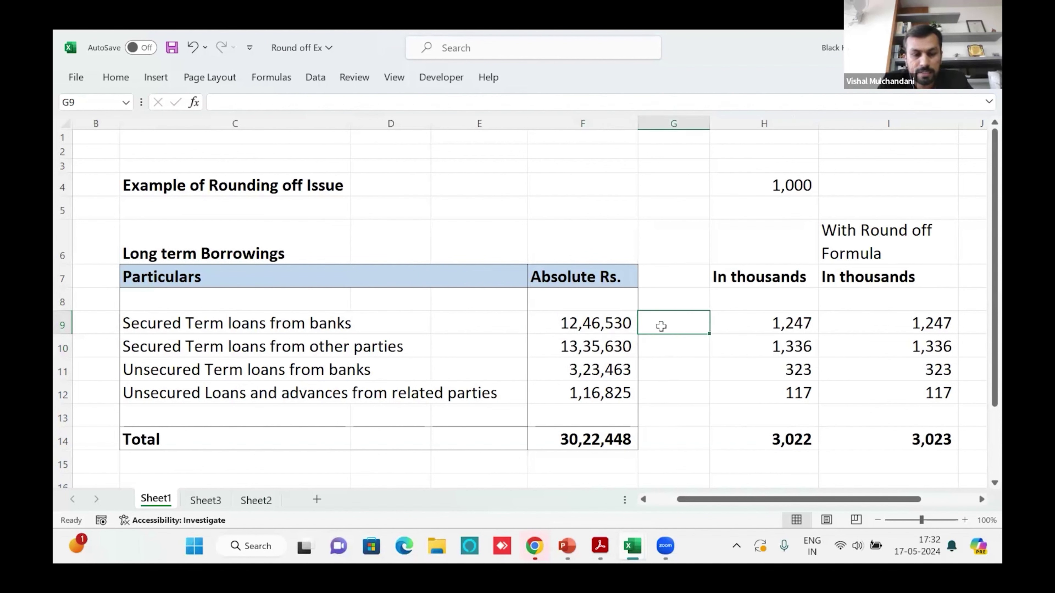
type("30")
key("Return")
type("13")
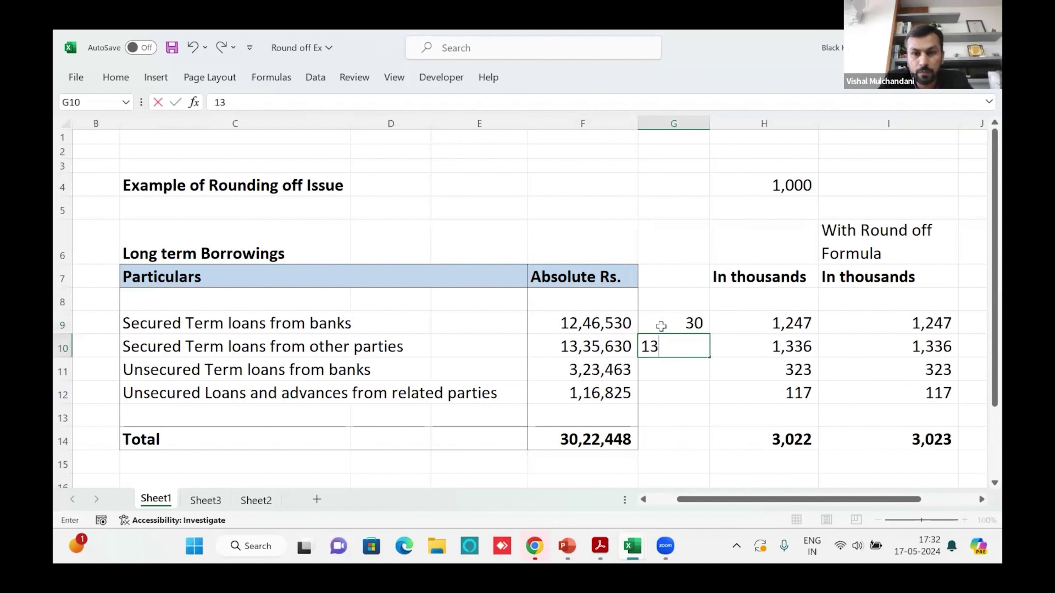
type("0")
key("Return")
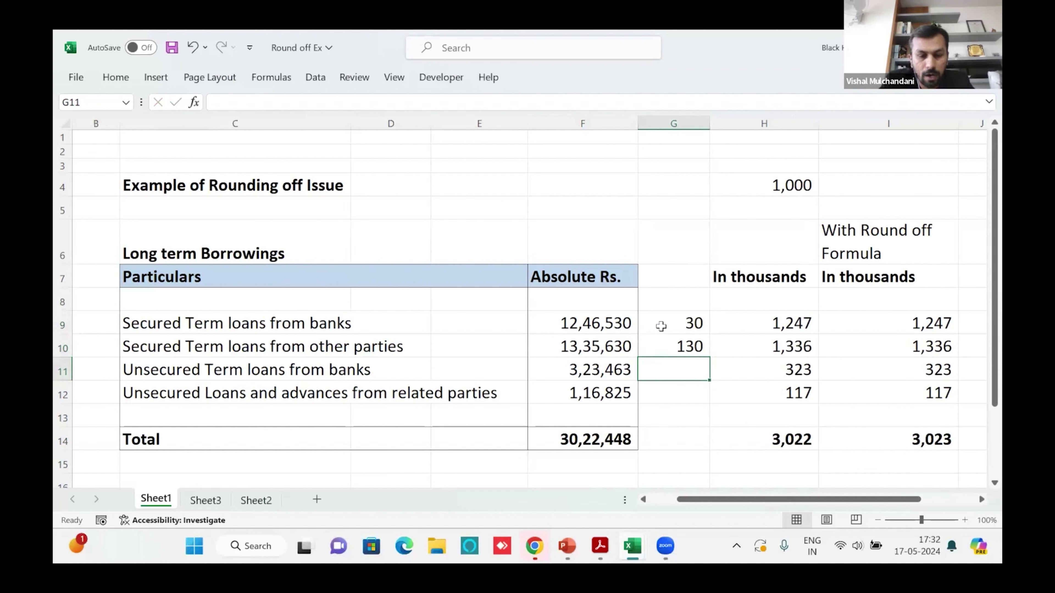
type("-463")
key("Return")
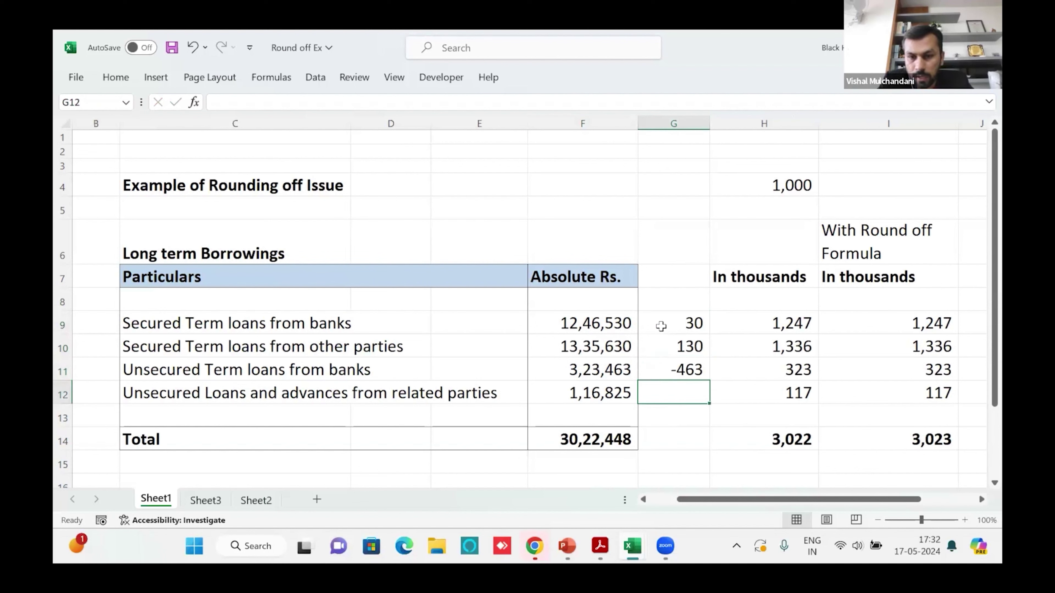
type("175")
key("ctrl+Return")
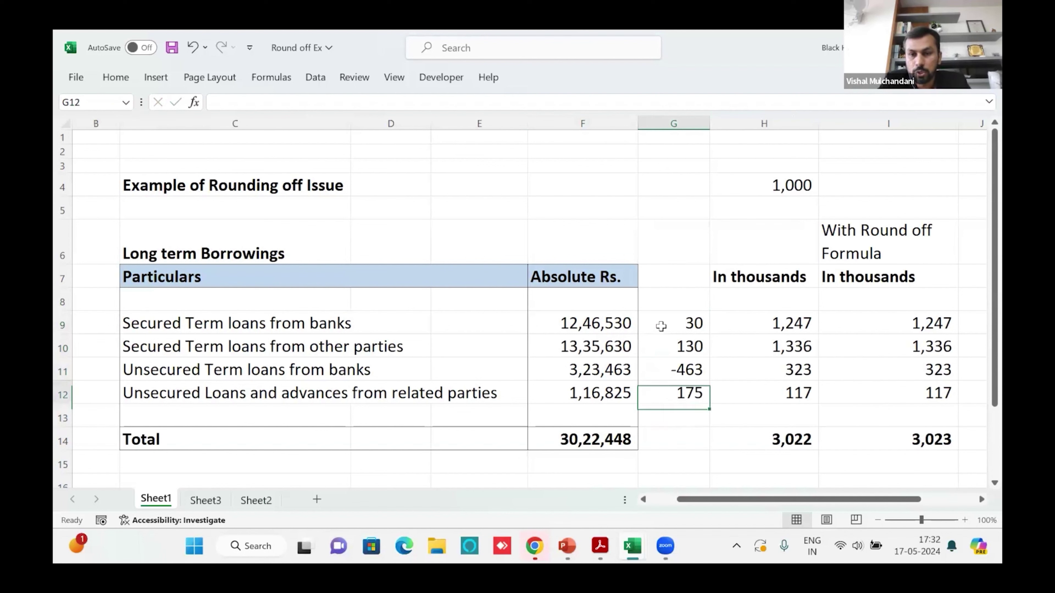
- Check the sum of the differences in G9:G12, and reselect cell G9
key("shift+Up")
key("shift+Up")
key("shift+Up")
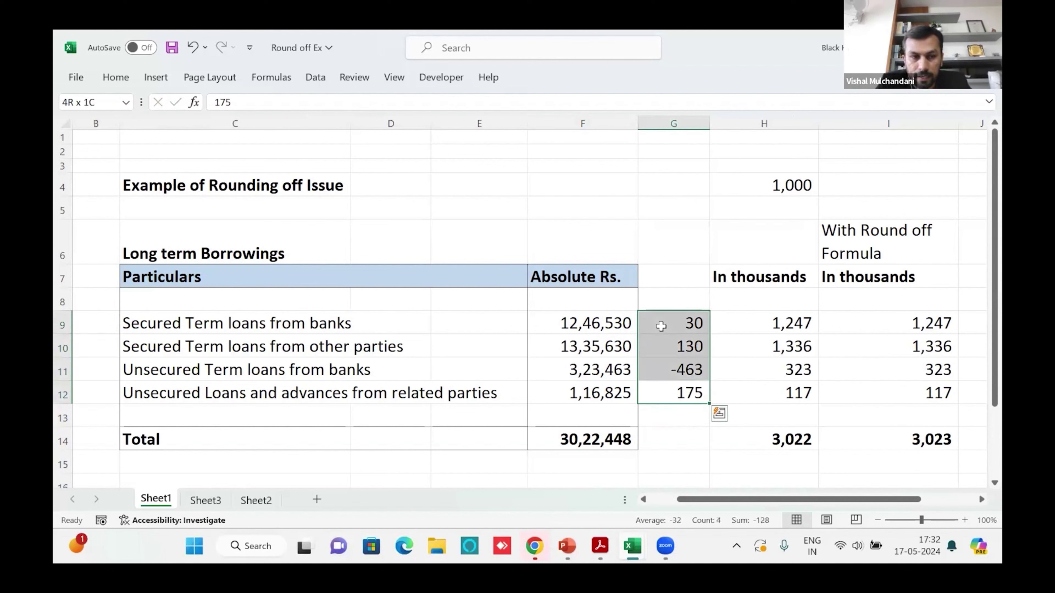
left_click(660, 326)
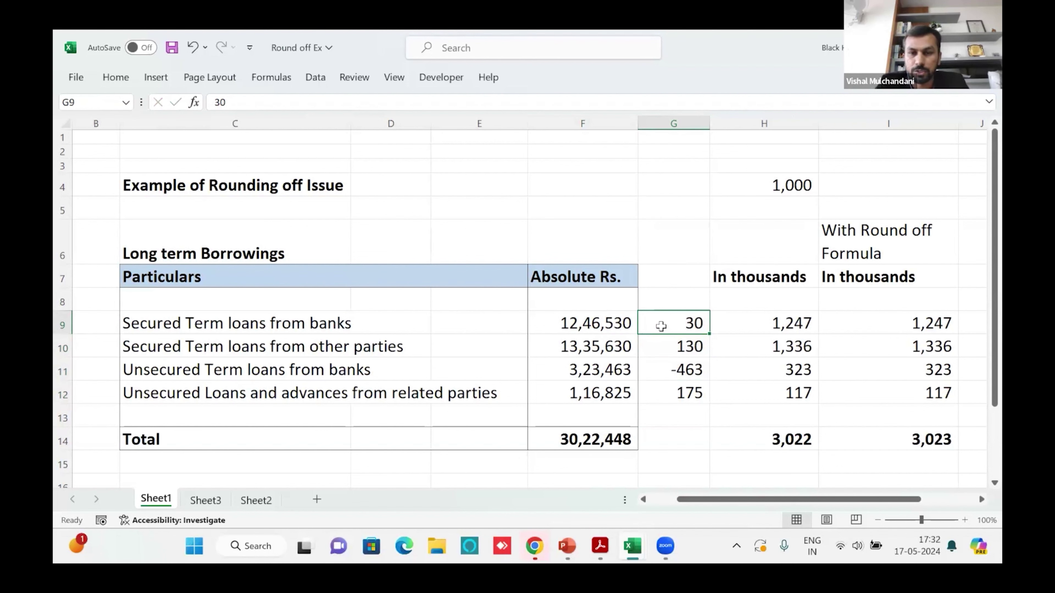
- Compare the differences in G9:G12 of Round off Ex with the Long term borrowings note on Notes_1 of the consolidated financials workbook
key("alt+Tab")
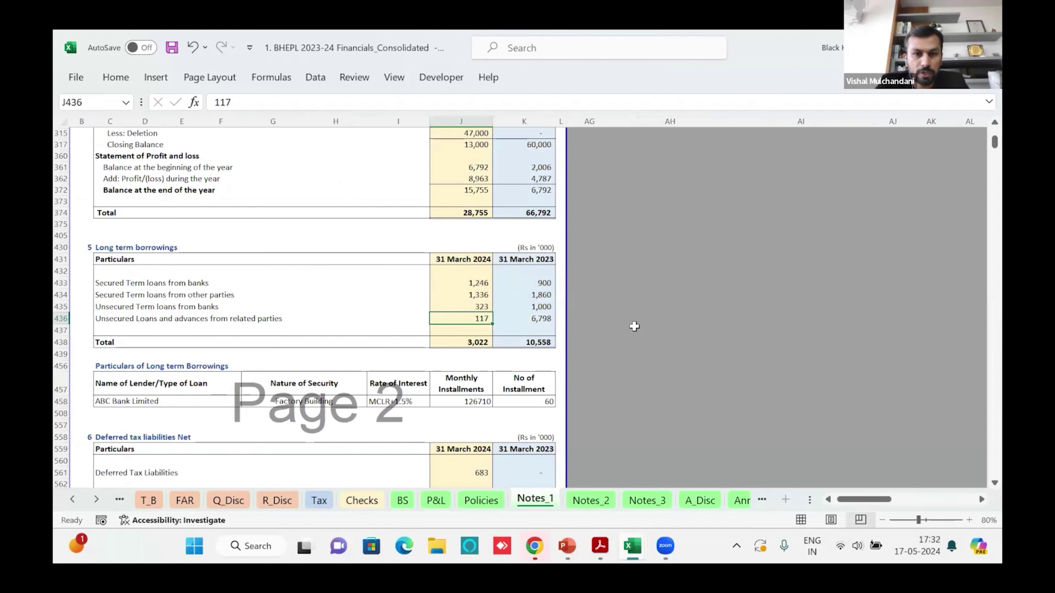
key("alt+Tab")
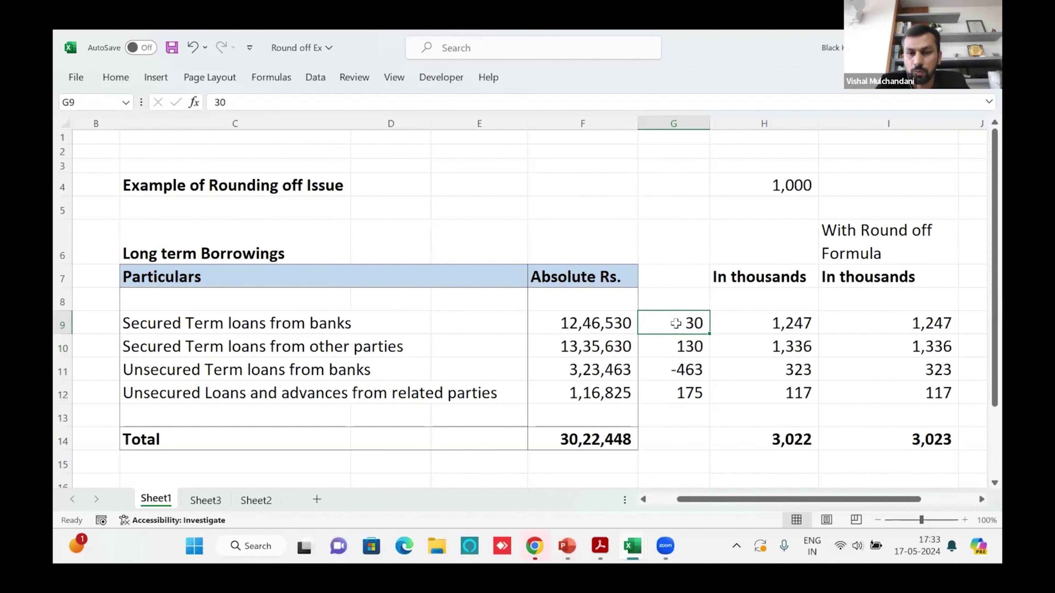
key("Down")
key("Down")
key("Up")
key("Up")
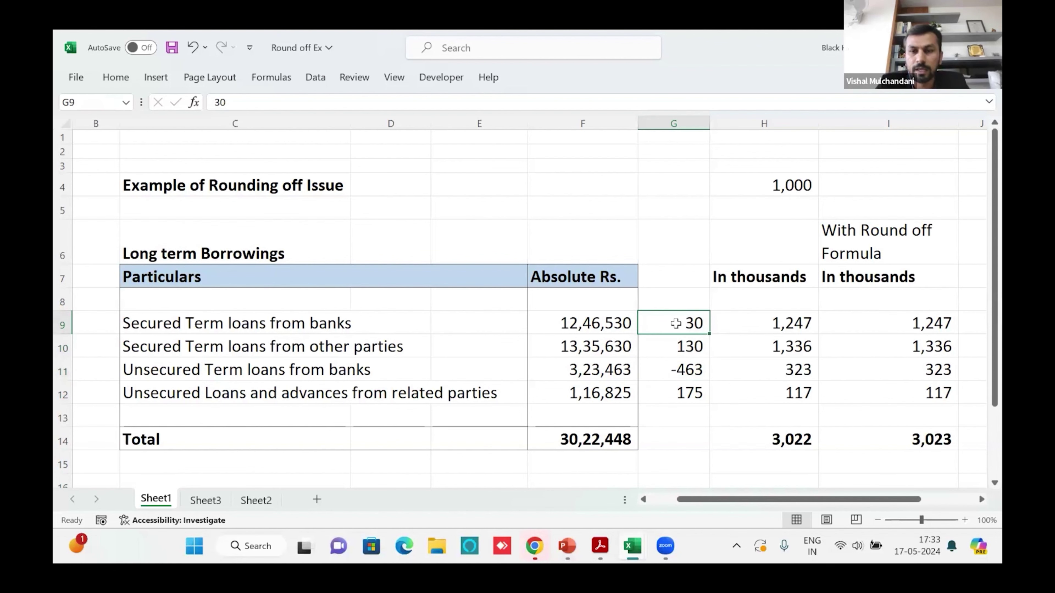
key("alt+Tab")
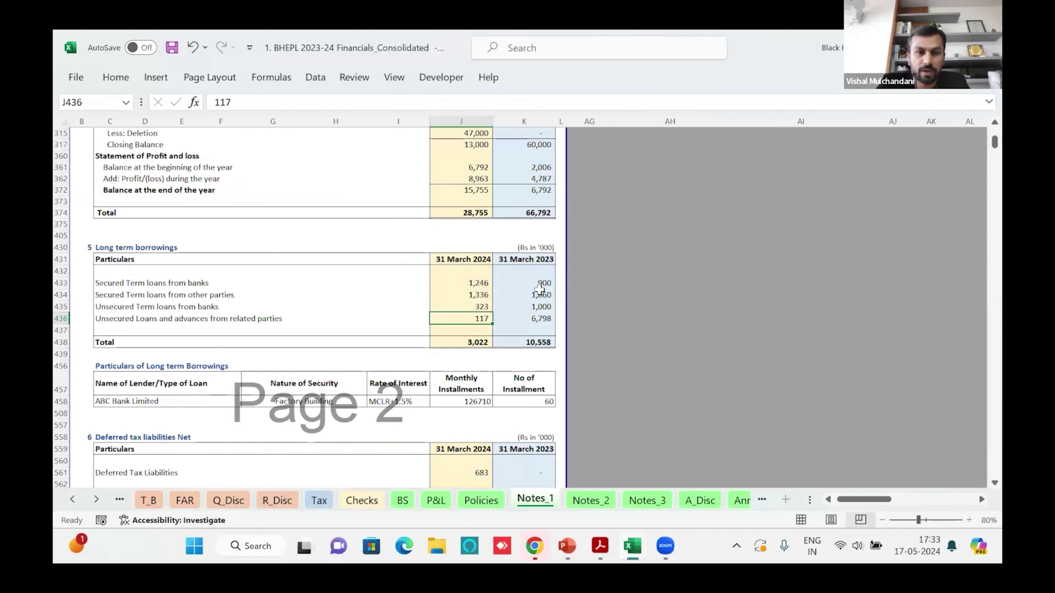
left_click(466, 281)
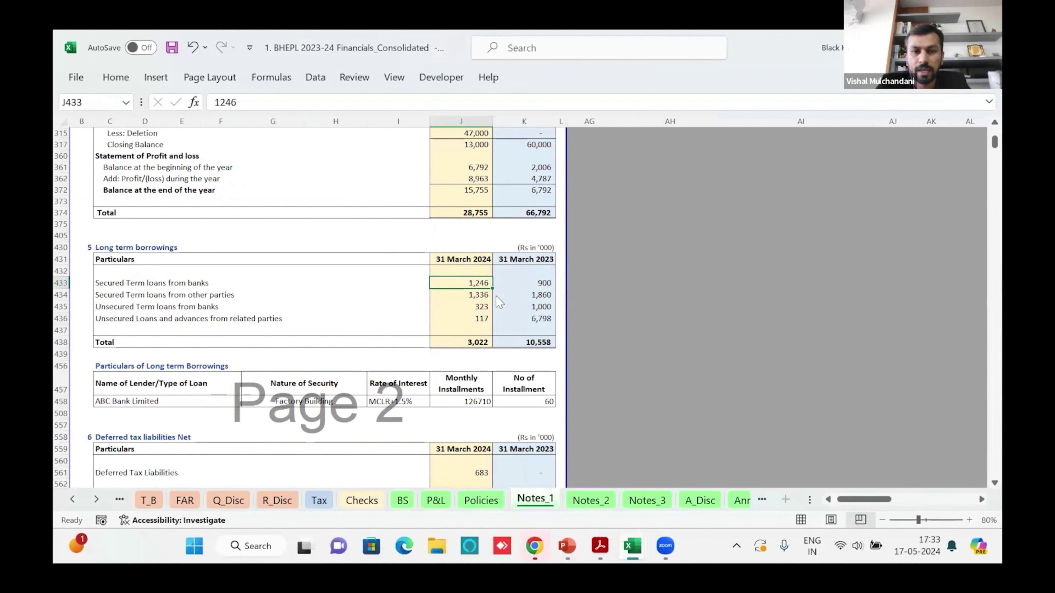
key("alt+Tab")
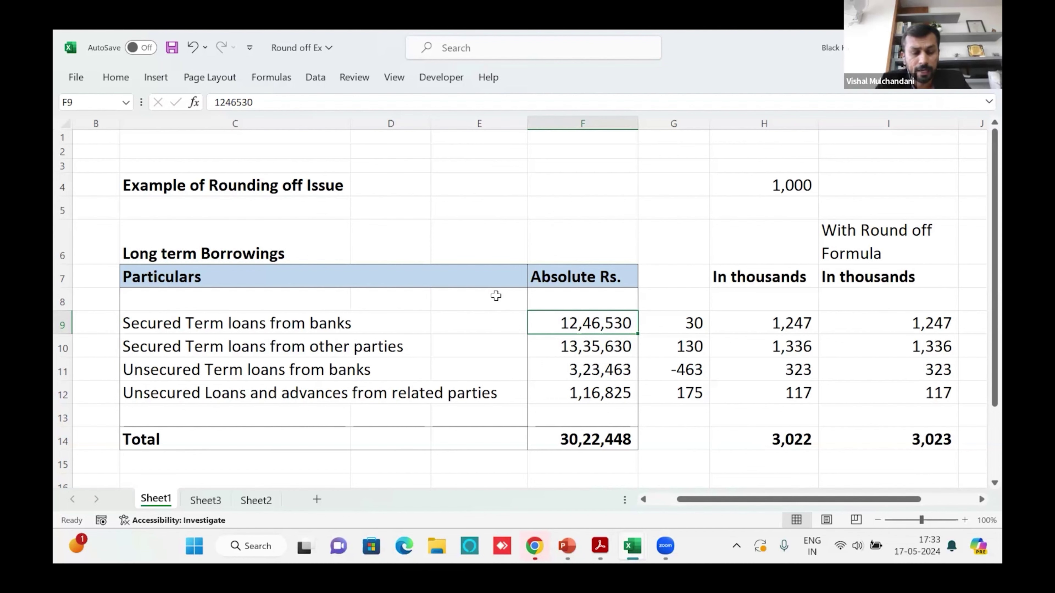
key("alt+Tab")
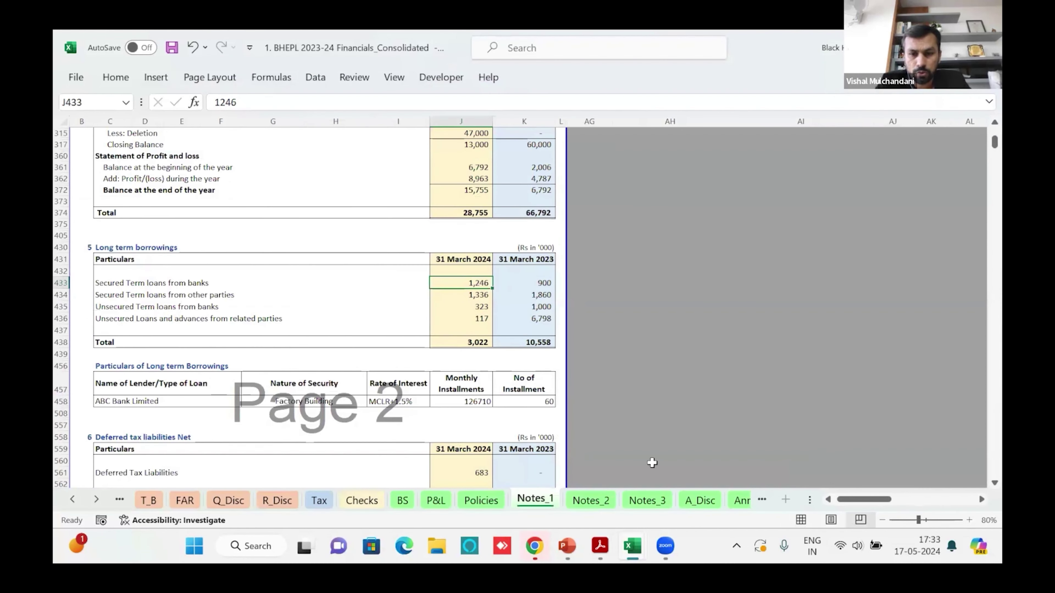
- Examine the unrounded rupee amounts on the consolidated workbook's Annexure sheet, from Long term borrowings through Short term borrowings
left_click(741, 500)
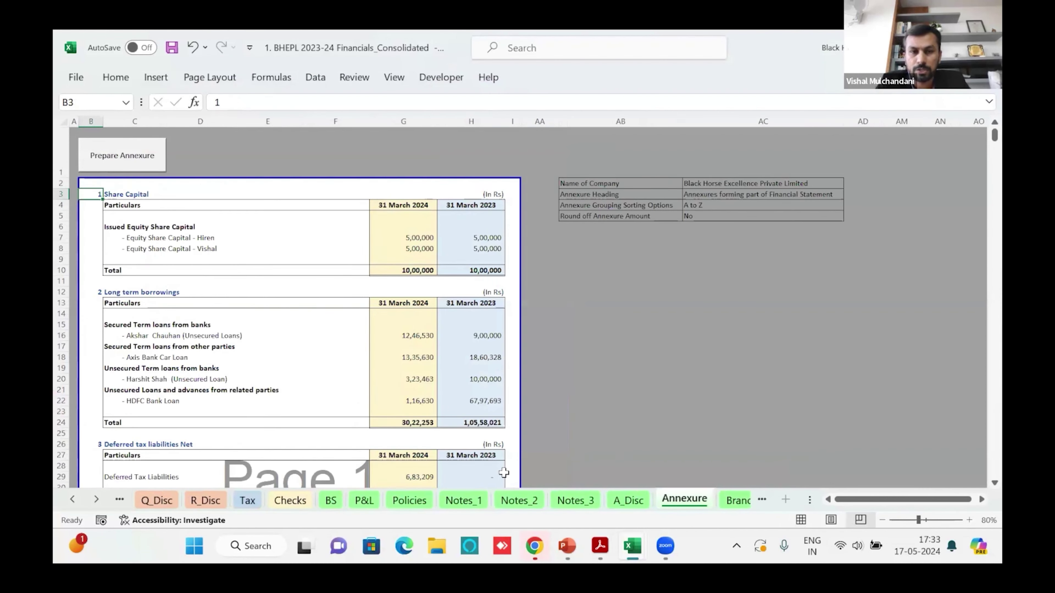
left_click(352, 358)
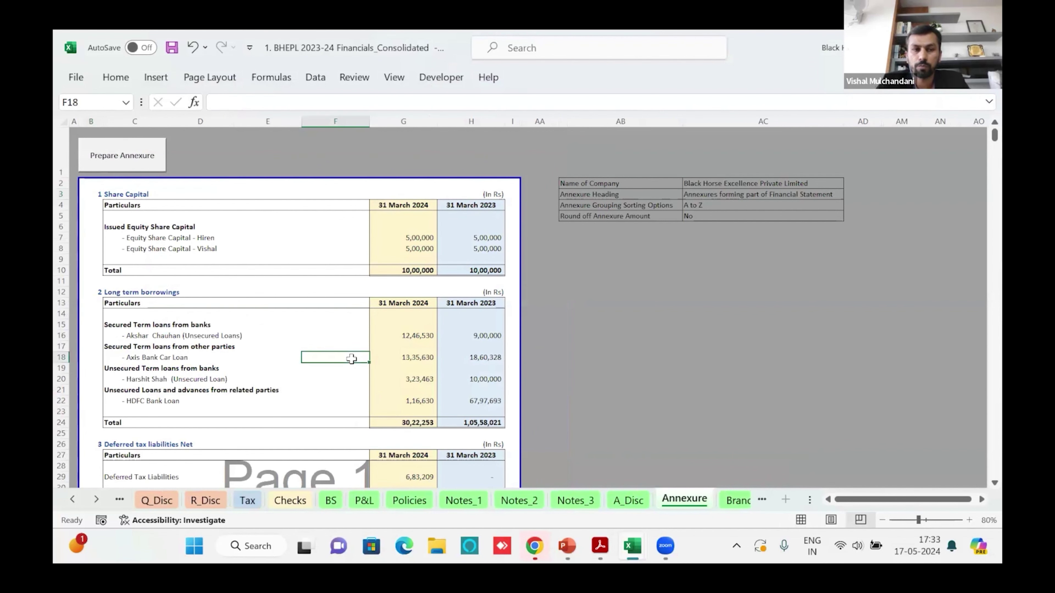
key("Down")
key("Down")
key("Down")
key("Down")
key("Down")
key("Down")
key("Down")
key("Down")
key("Down")
key("Down")
key("Down")
key("Down")
key("Down")
key("Down")
key("Down")
key("Down")
key("Down")
key("Down")
key("Down")
key("Down")
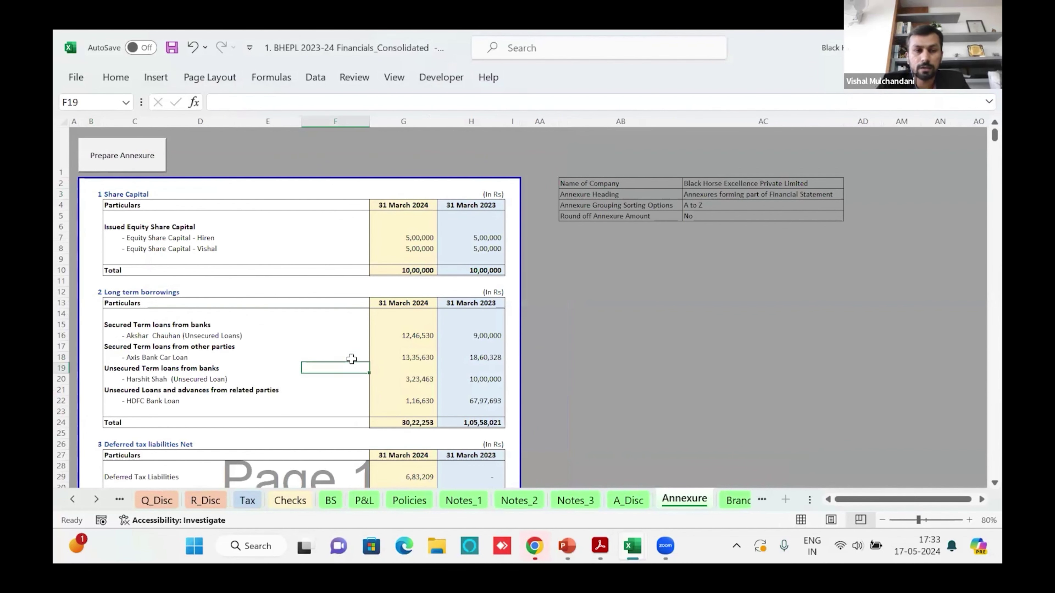
key("Down")
key("Down")
key("Down")
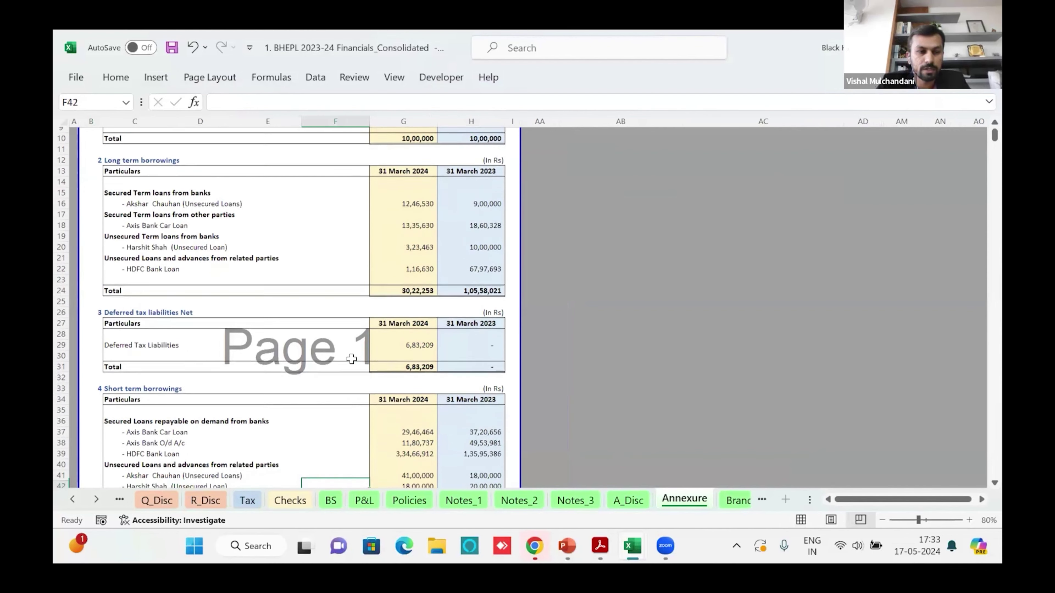
key("Down")
key("Down")
key("Down")
key("Down")
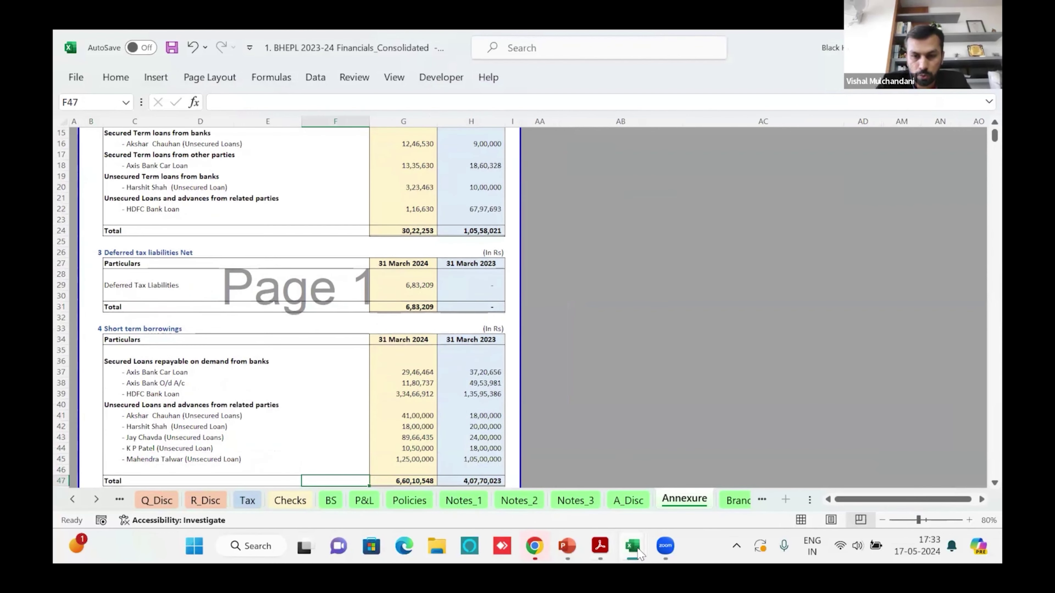
mouse_move(640, 552)
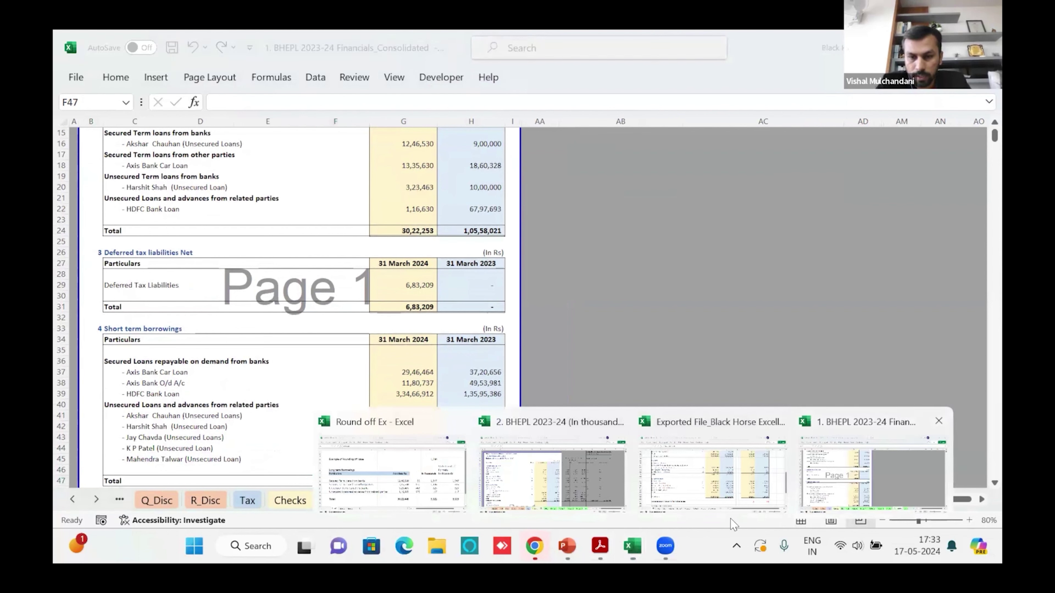
left_click(485, 345)
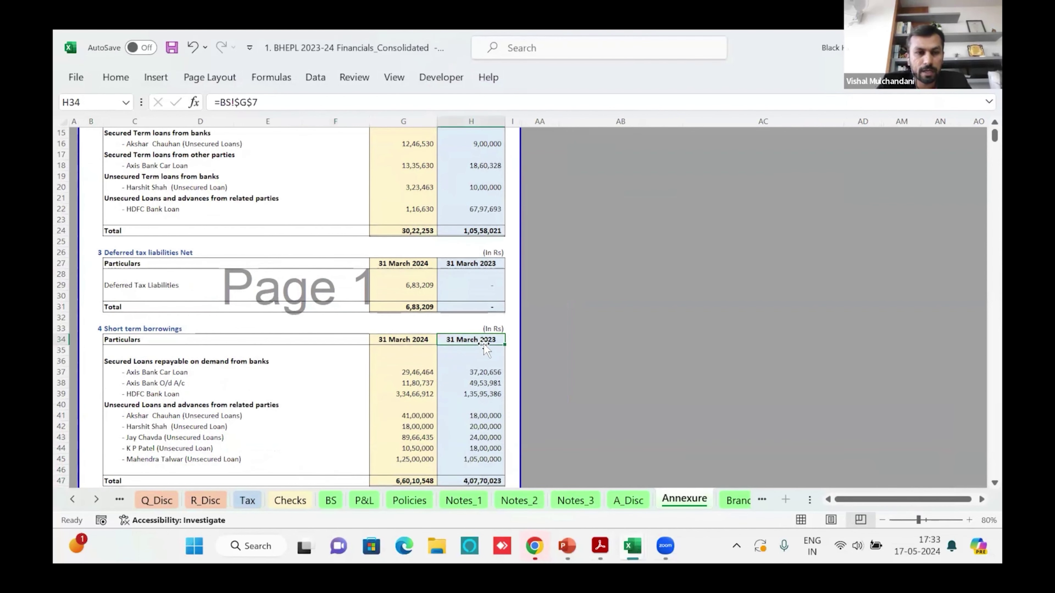
key("Down")
key("Right")
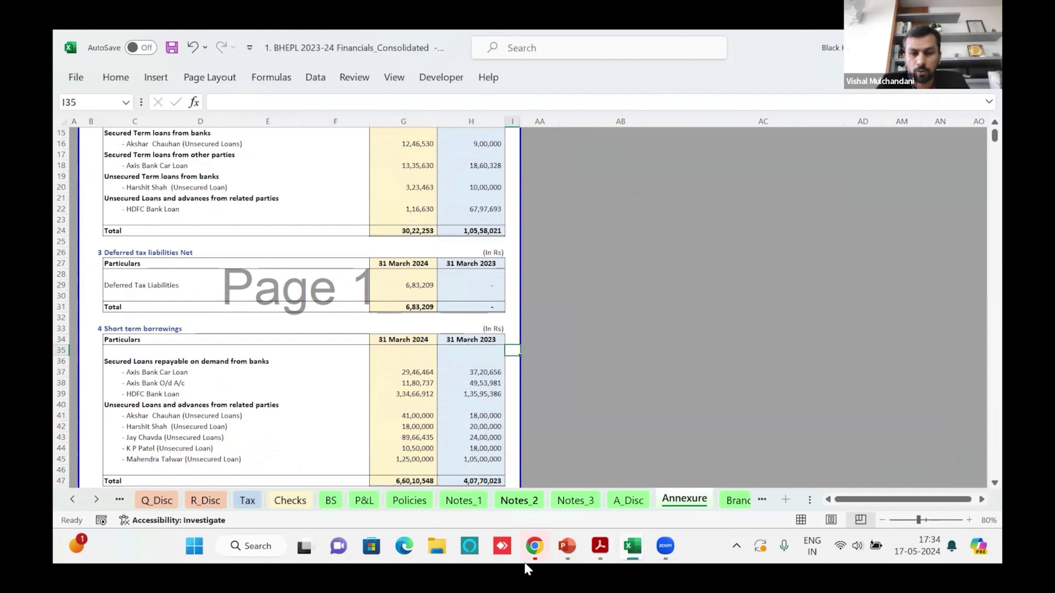
- Switch to the 2. BHEPL 2023-24 (In thousands) workbook and examine the rounded Long term borrowings and neighbouring amounts on its Annexure sheet
mouse_move(638, 549)
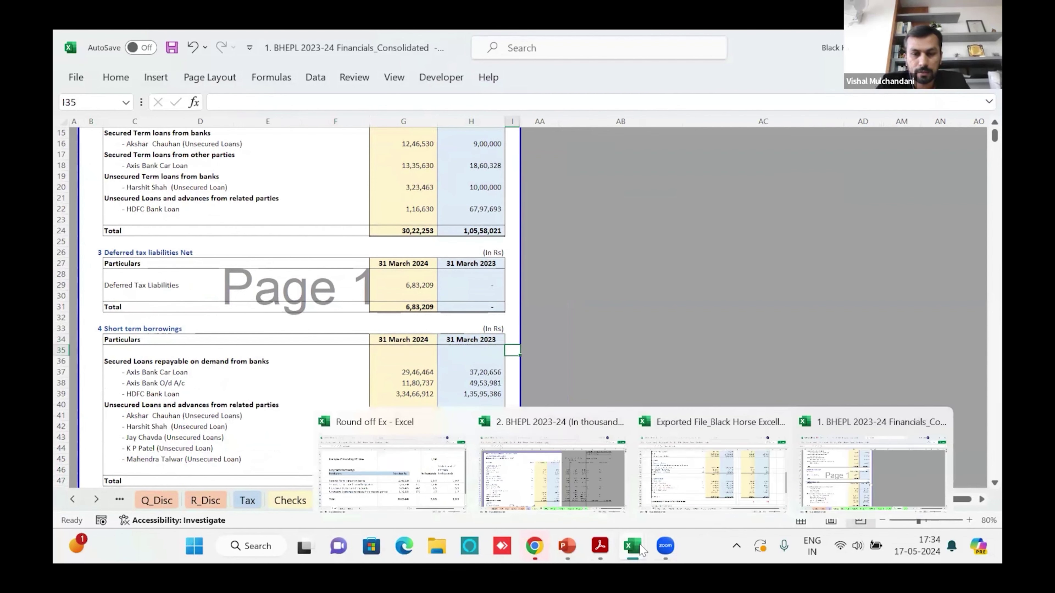
left_click(579, 502)
left_click(739, 501)
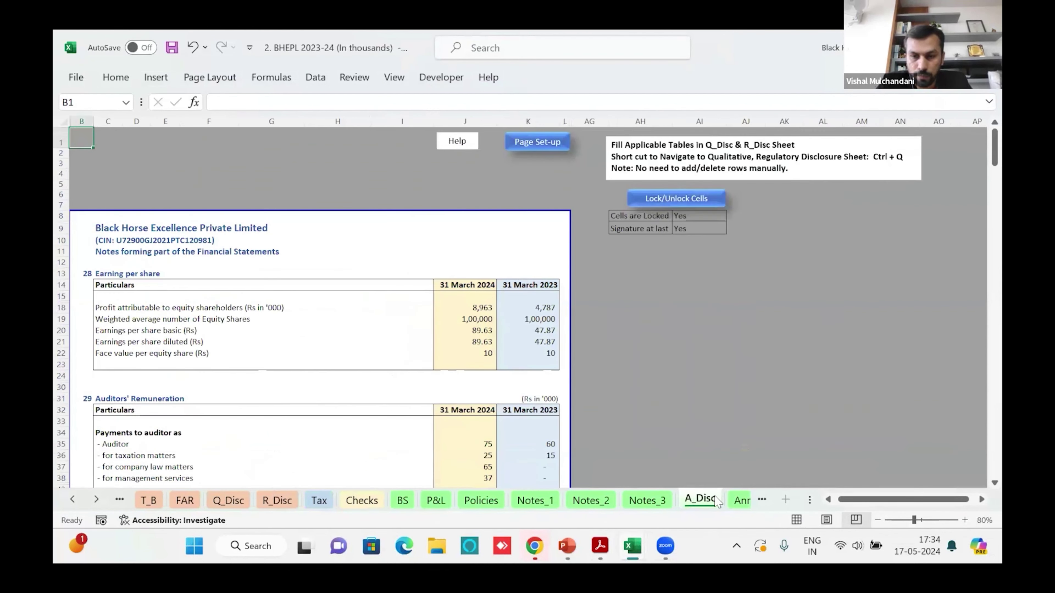
left_click(741, 501)
left_click(447, 335)
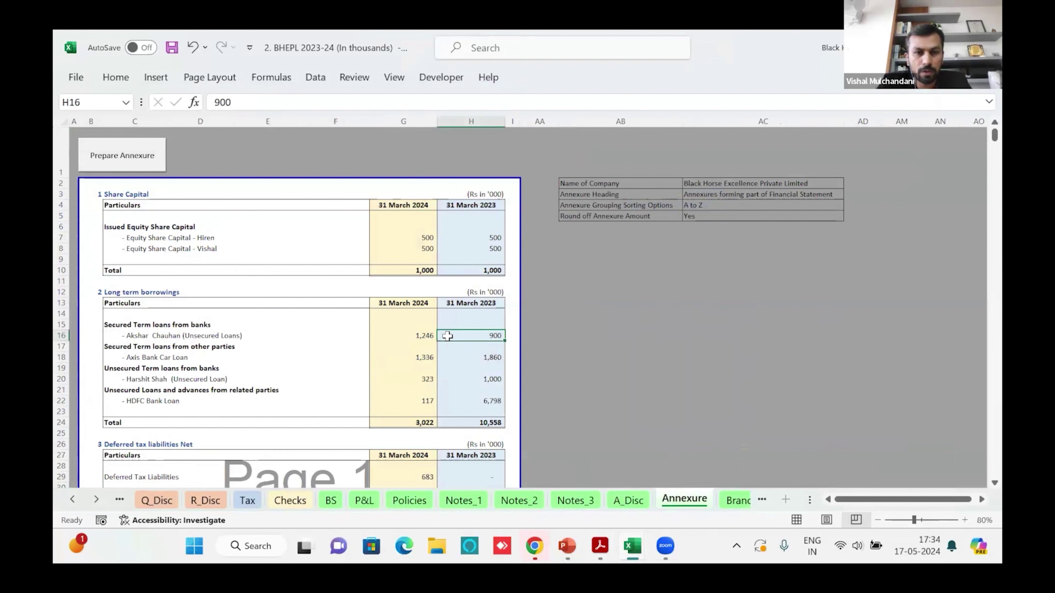
key("Right")
key("Down")
key("Down")
key("Down")
key("Down")
key("Down")
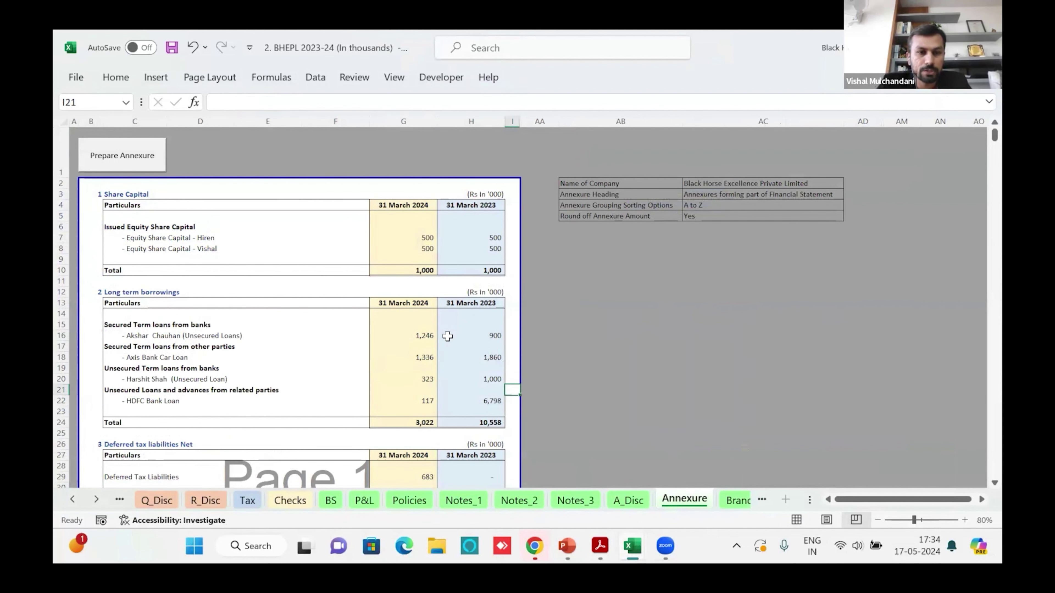
key("Down")
key("Down")
key("Down")
key("Down")
key("Down")
key("Down")
key("Down")
key("Down")
key("Down")
key("Down")
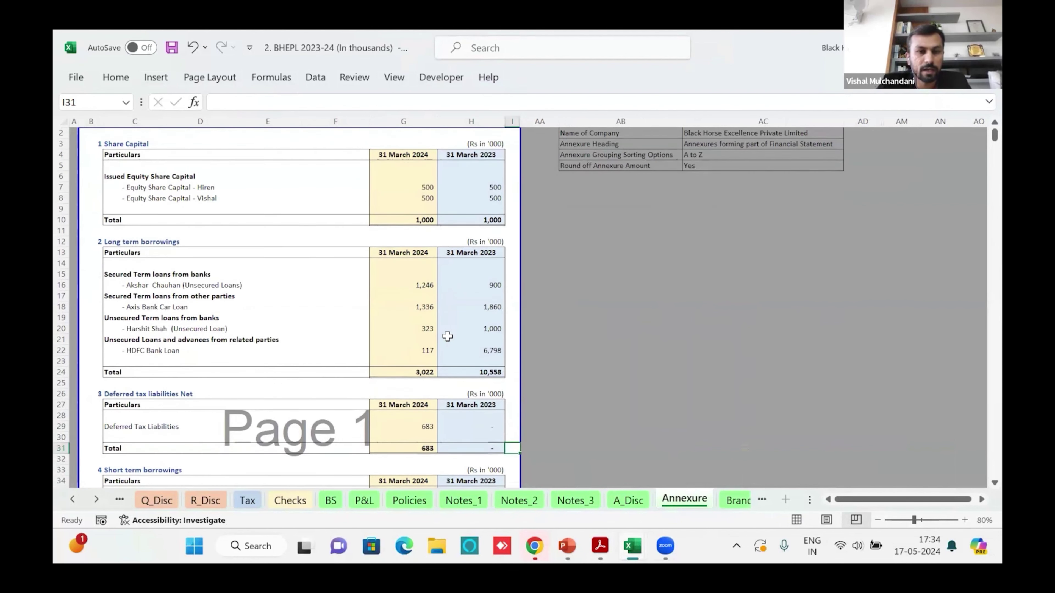
key("Down")
key("Down")
left_click(374, 297)
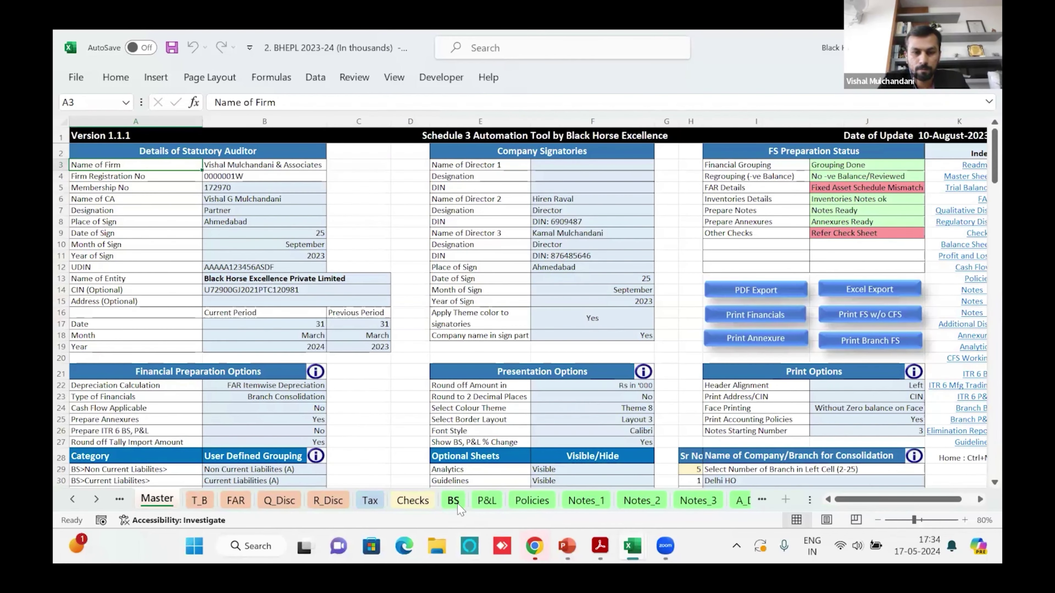
- Open the BS sheet of the in-thousands workbook to view the balance sheet
left_click(455, 501)
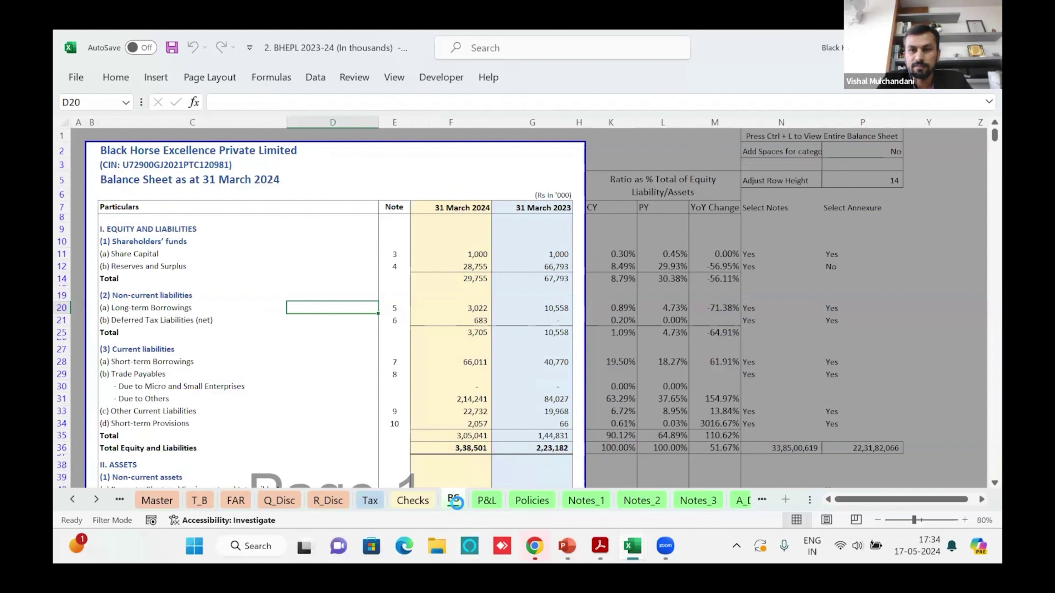